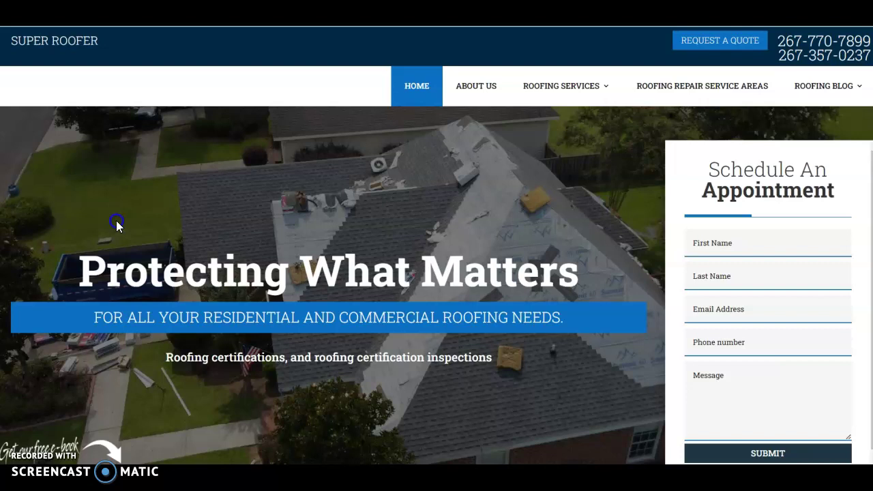
# Look over the Super Roofer homepage's banner, roof maintenance tips form and company introduction
pyautogui.scroll(-4, 144, 239)
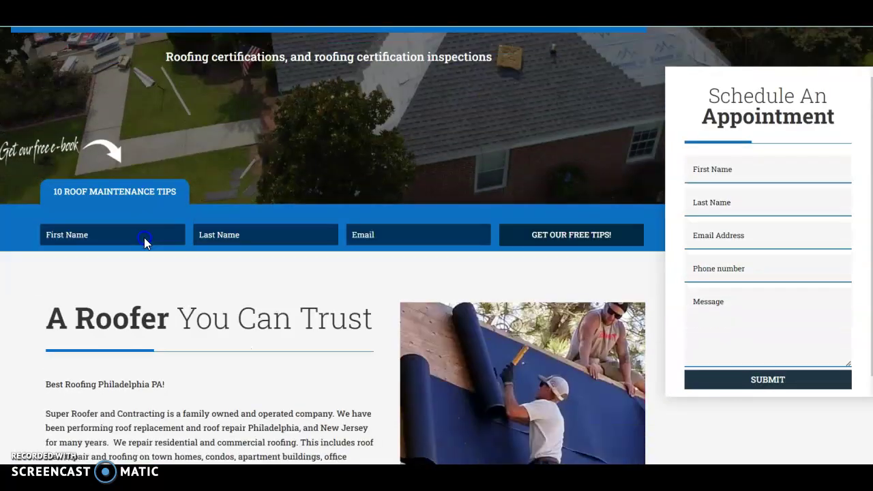
pyautogui.scroll(4, 145, 240)
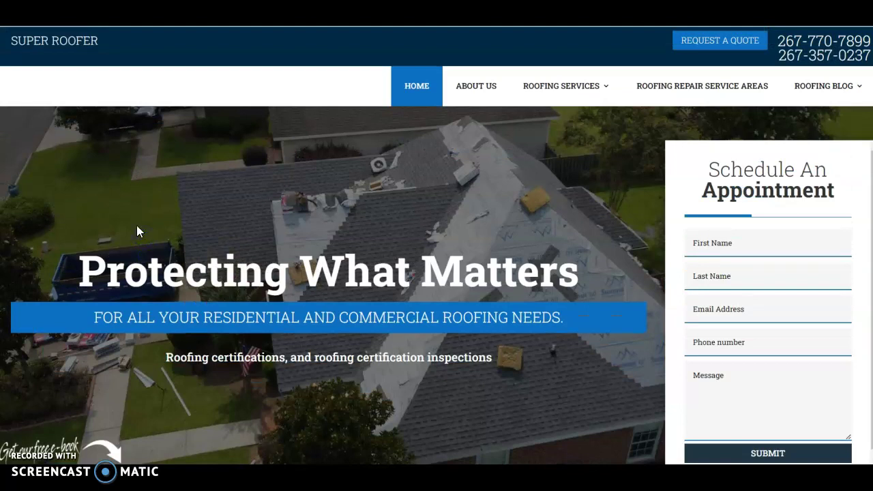
pyautogui.scroll(-3, 392, 157)
pyautogui.scroll(3, 392, 157)
pyautogui.scroll(-6, 393, 161)
pyautogui.scroll(3, 393, 161)
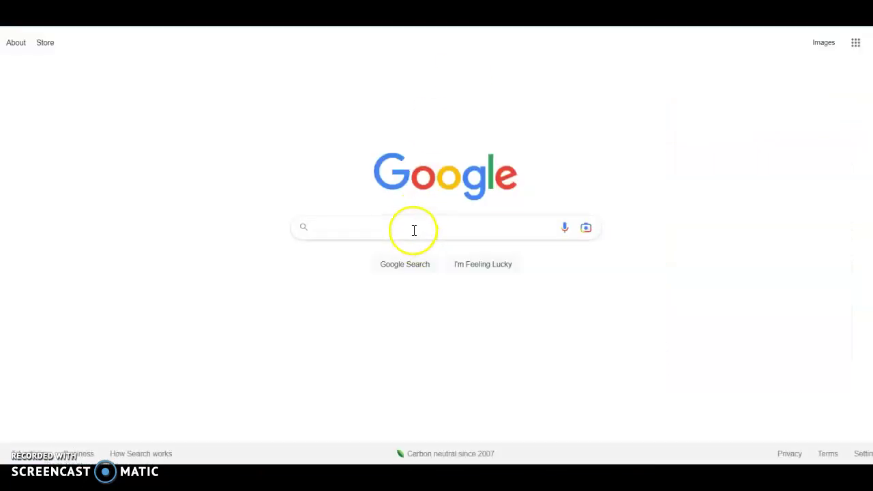
# Search Google for "roofing contractor in philadelphia"
pyautogui.click(413, 225)
pyautogui.write('roofing contractor in philadelphia')
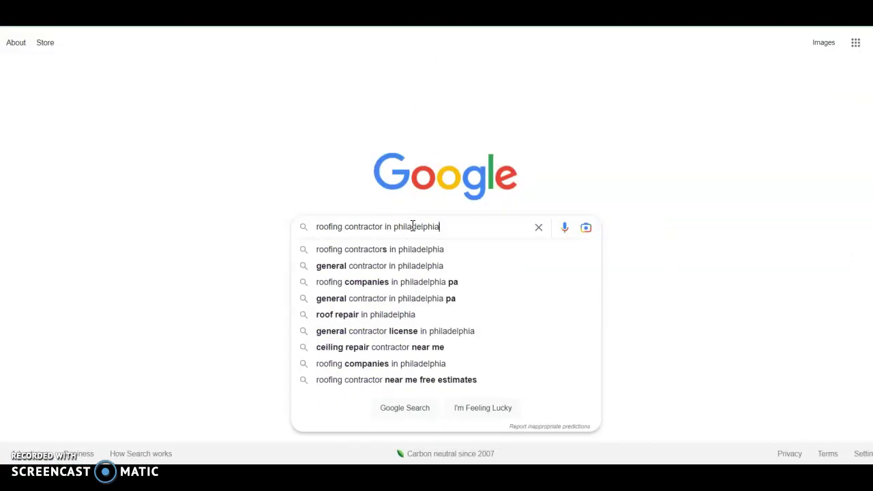
pyautogui.press('Return')
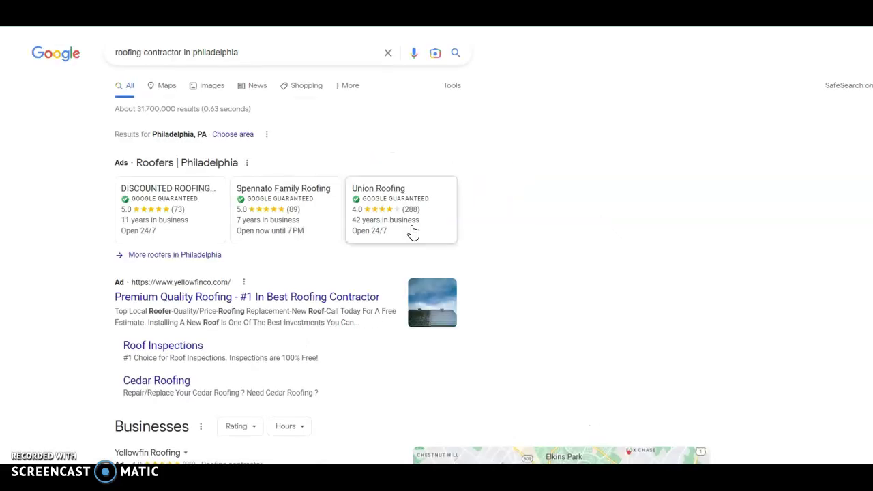
# Examine the Google results for the roofing query, including the ads, the local business listings with map, and the organic listings
pyautogui.scroll(-3, 541, 214)
pyautogui.scroll(1, 543, 215)
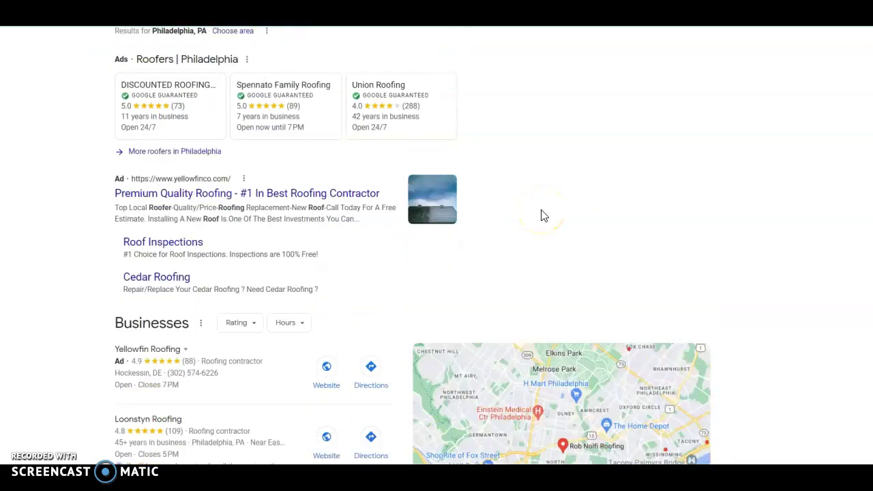
pyautogui.scroll(-3, 478, 143)
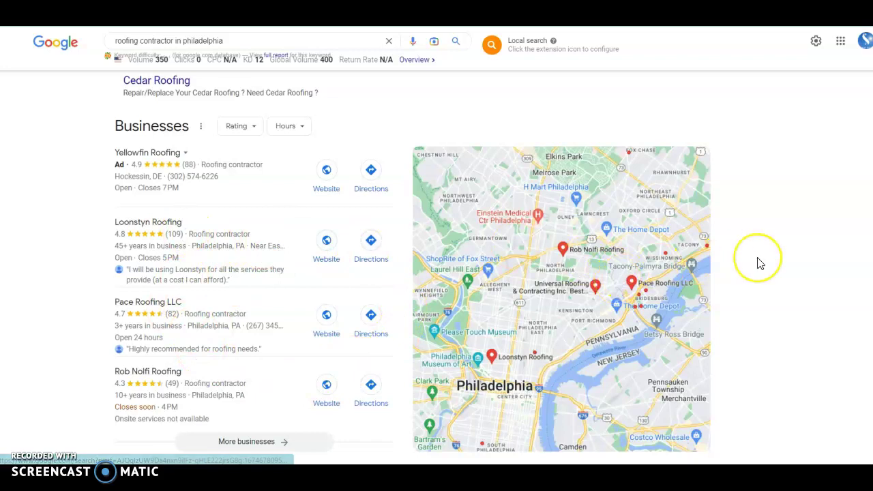
pyautogui.scroll(-10, 761, 264)
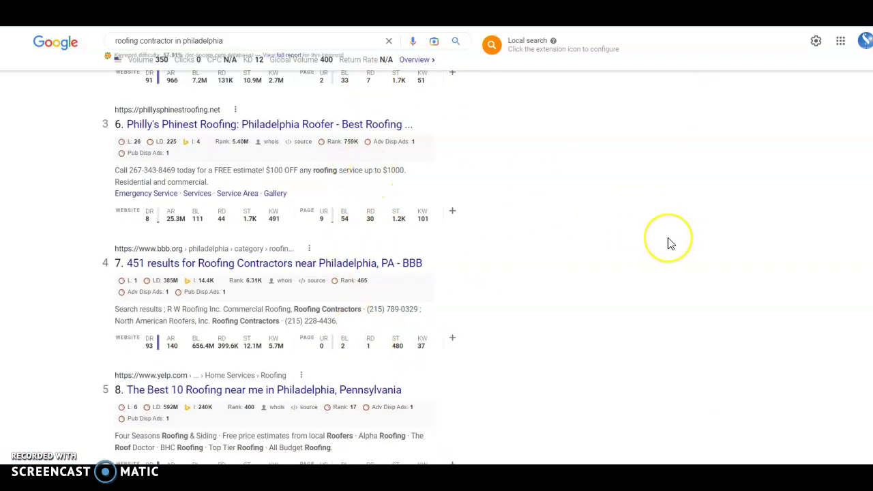
pyautogui.scroll(10, 669, 243)
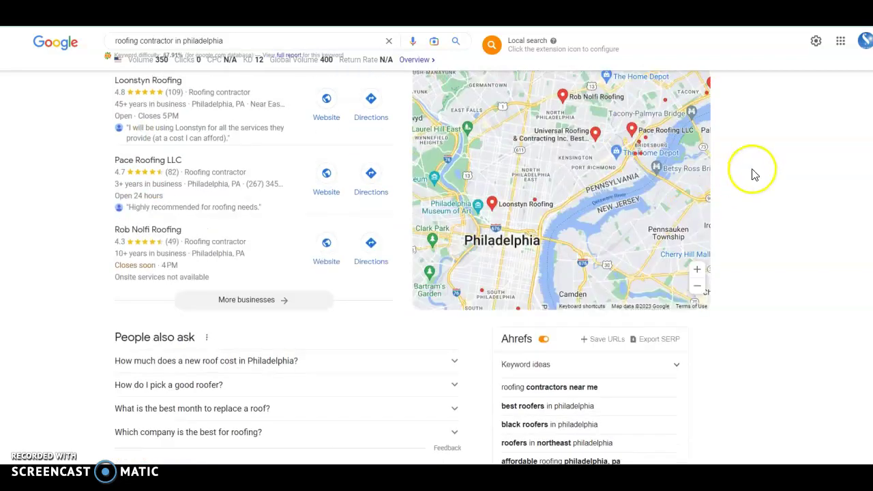
pyautogui.scroll(6, 753, 175)
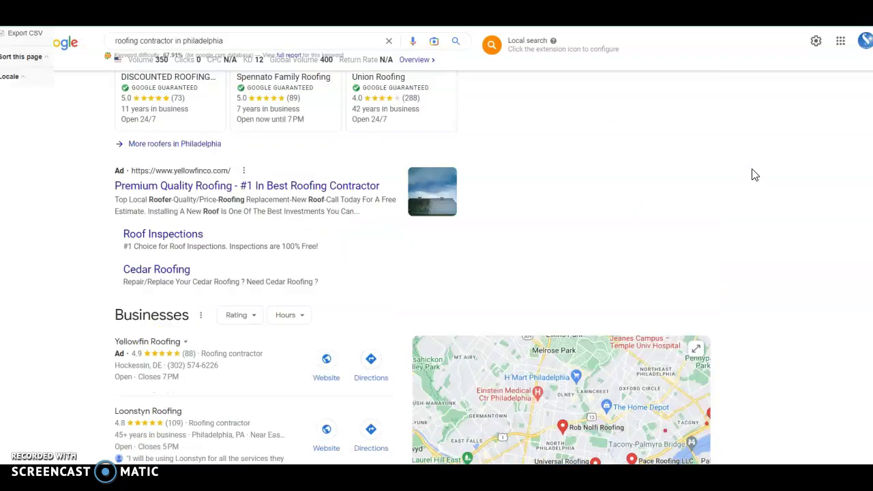
pyautogui.scroll(-10, 753, 175)
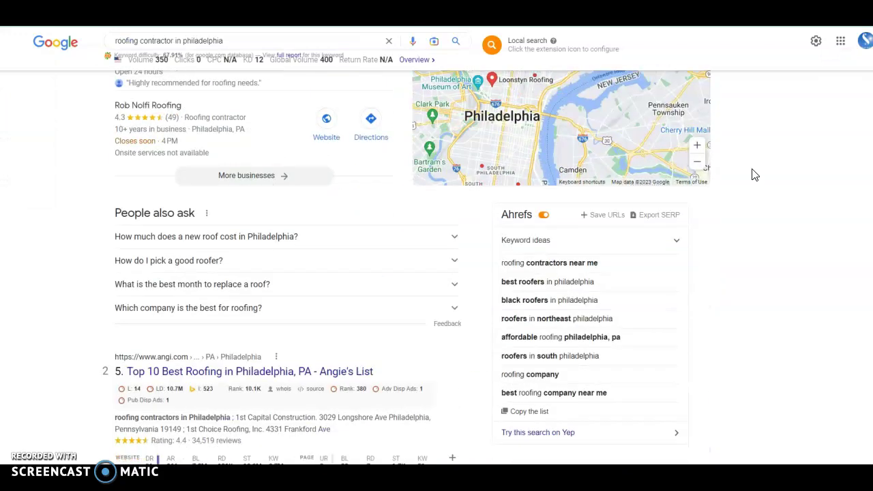
pyautogui.scroll(-5, 754, 174)
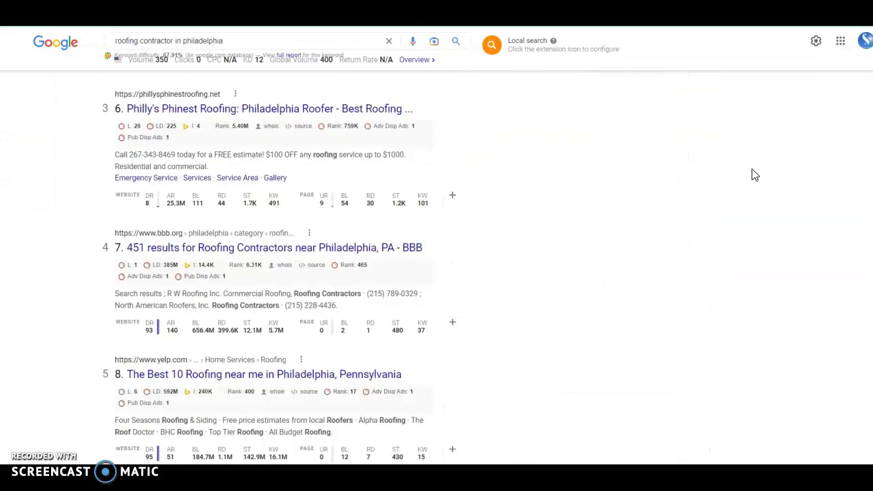
pyautogui.scroll(8, 753, 175)
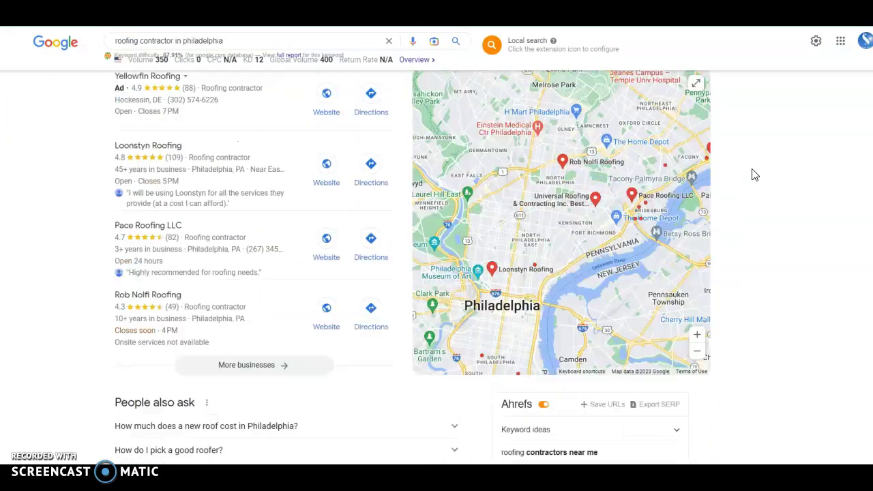
pyautogui.scroll(3, 754, 175)
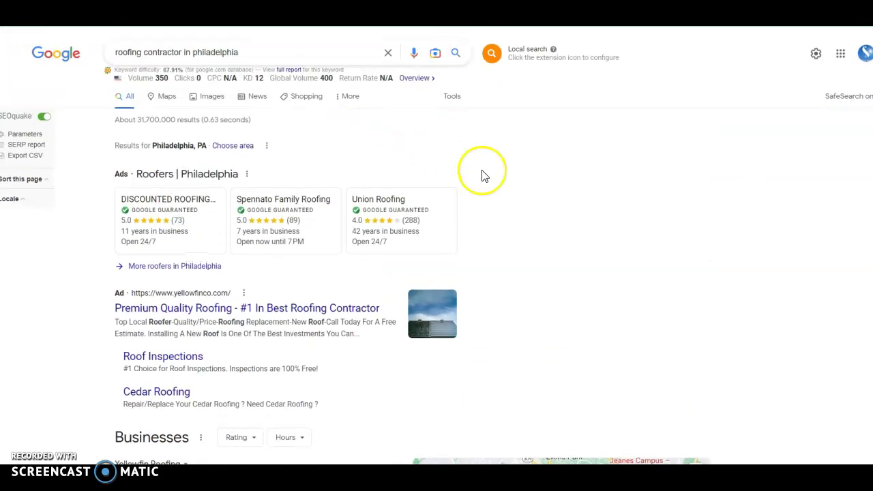
pyautogui.click(300, 51)
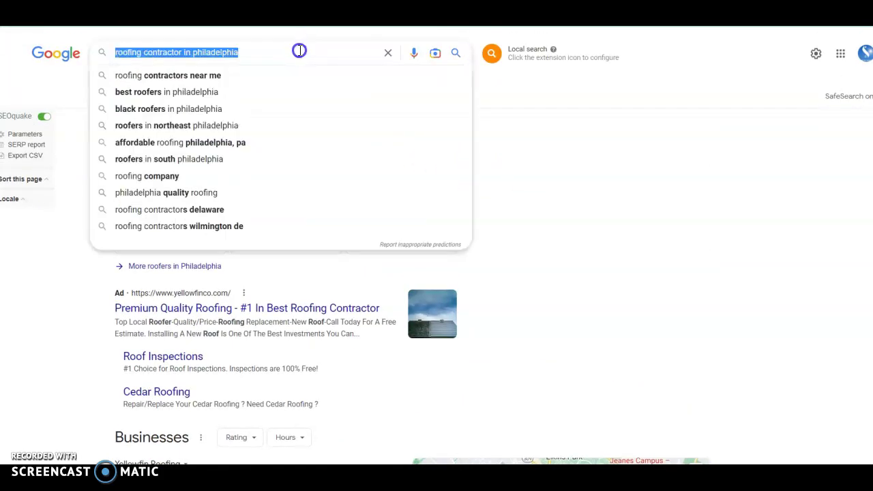
pyautogui.click(522, 90)
pyautogui.click(612, 128)
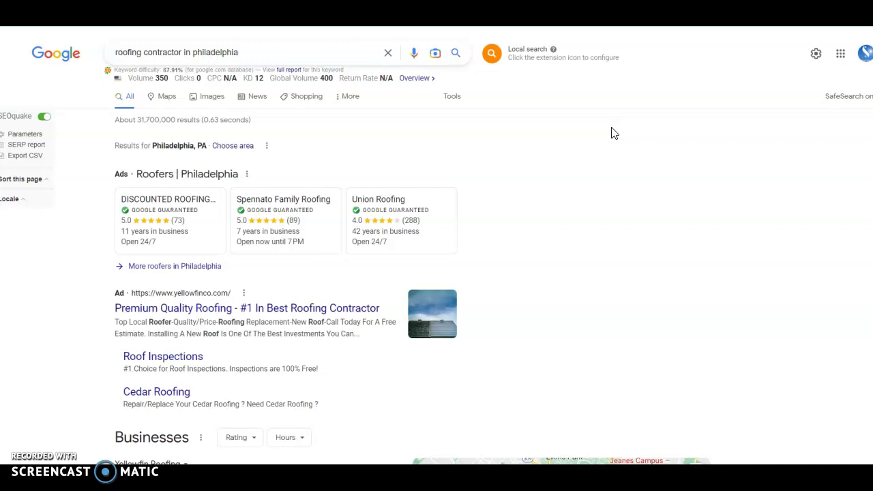
# Switch to Ahrefs Keywords Explorer, run the report for "roofing contractor in philadelphia" in the United States, and check its monthly search volume
pyautogui.click(539, 38)
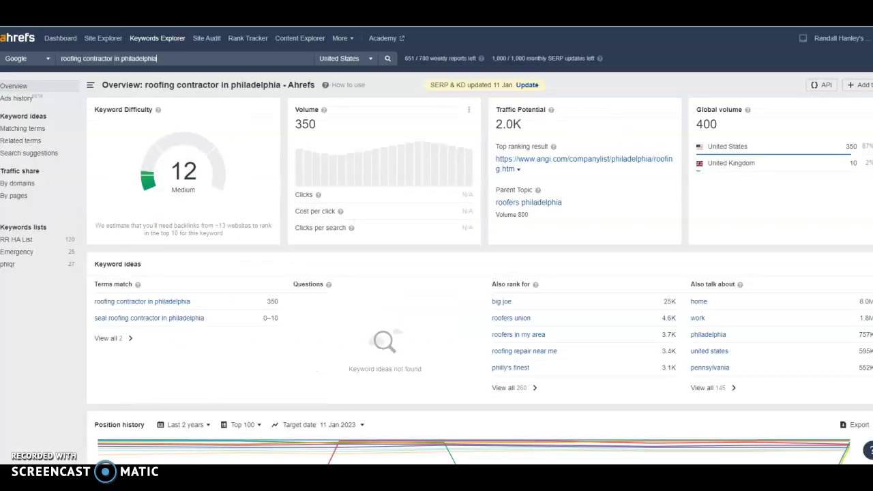
pyautogui.click(128, 61)
pyautogui.doubleClick(147, 63)
pyautogui.click(388, 59)
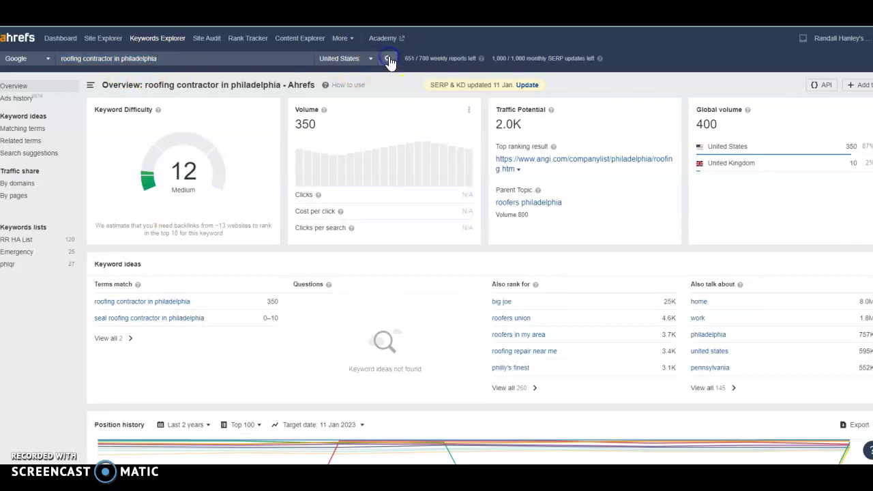
pyautogui.doubleClick(302, 124)
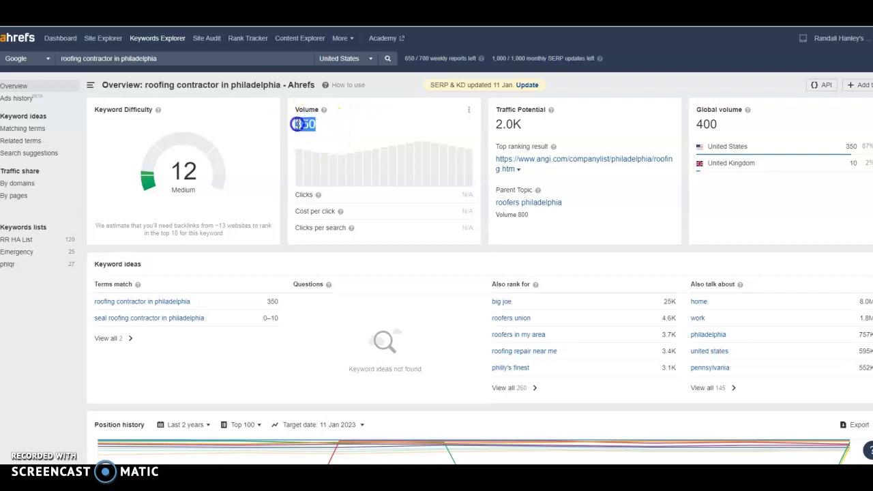
pyautogui.click(373, 124)
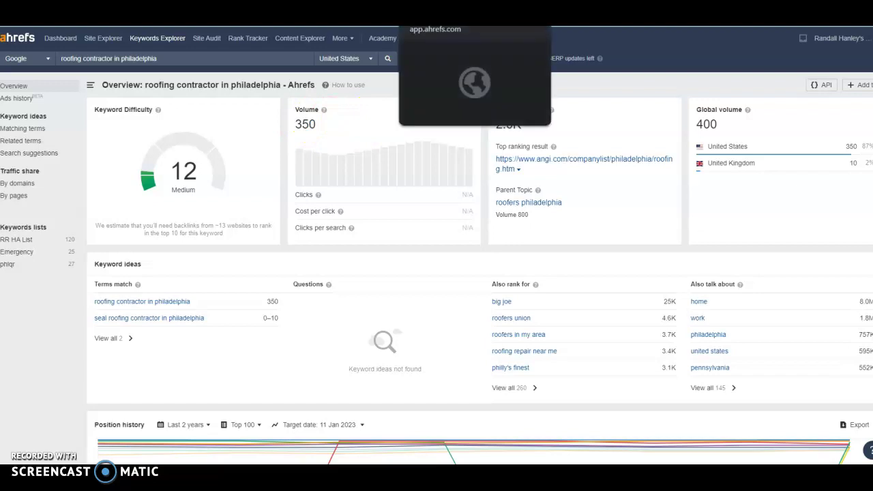
# Compare the search volumes in the overviews for "philadelphia roofing contractors", "roofing companies in philadelphia", "philadelphia roofing company" and "roofing contractors philadelphia"
pyautogui.click(437, 12)
pyautogui.moveTo(61, 58); pyautogui.dragTo(164, 58)
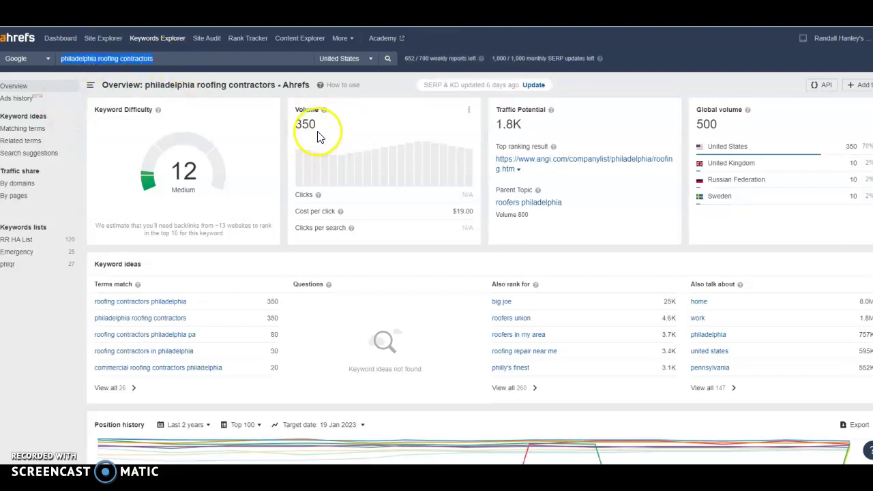
pyautogui.moveTo(325, 117)
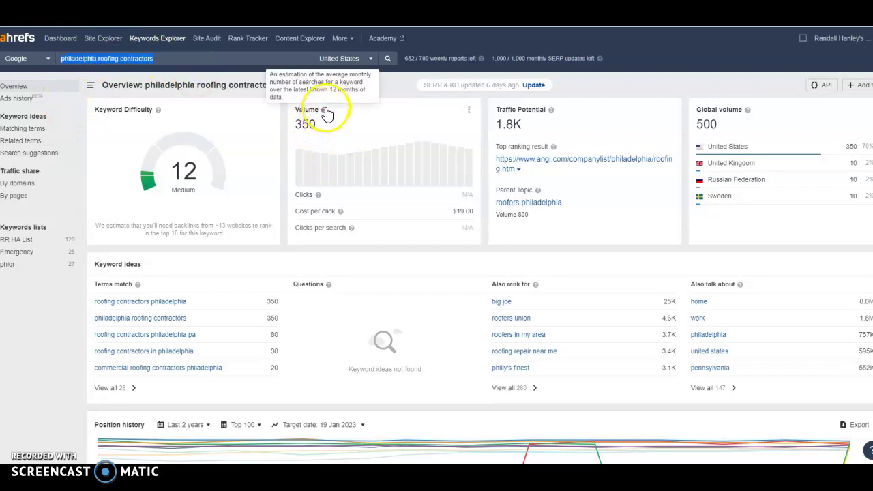
pyautogui.hotkey('ctrl', 'Tab')
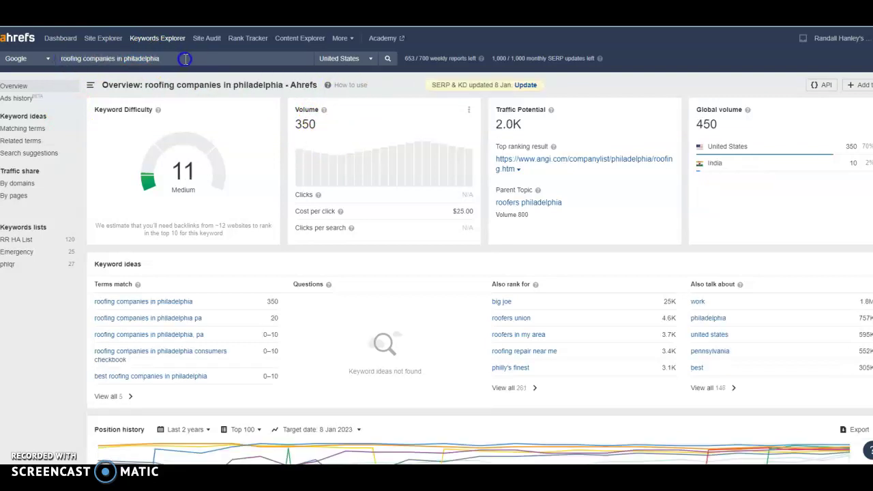
pyautogui.hotkey('ctrl', 'Tab')
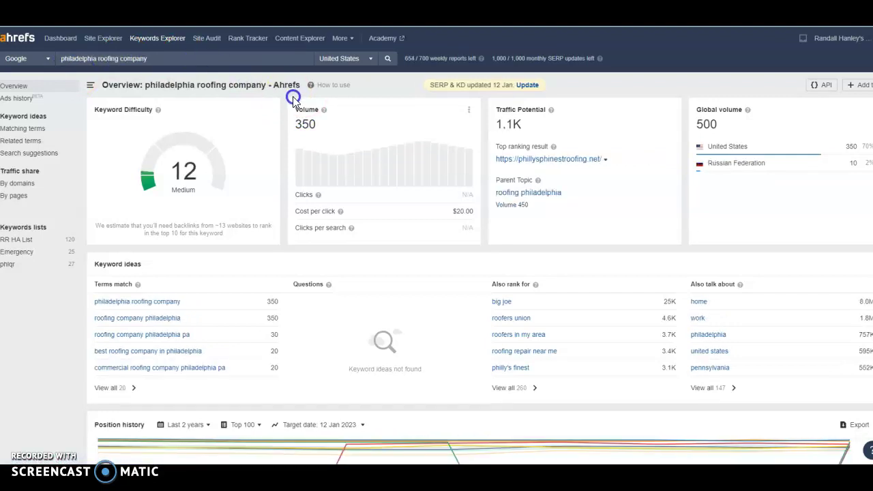
pyautogui.hotkey('ctrl', 'Tab')
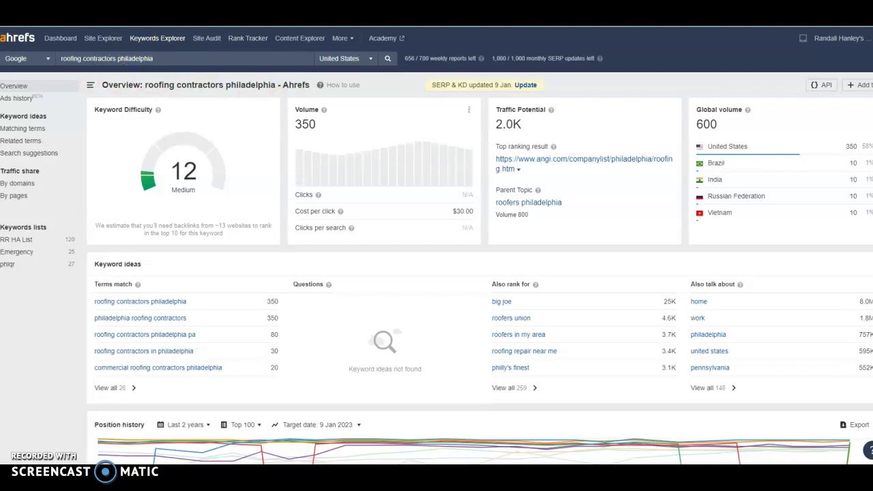
# Examine the Ahrefs keyword list for volumes of "roof repair philadelphia", "philadelphia roof repair", "roofers in philadelphia pa" and "roofers in philadelphia"
pyautogui.hotkey('ctrl', 'Tab')
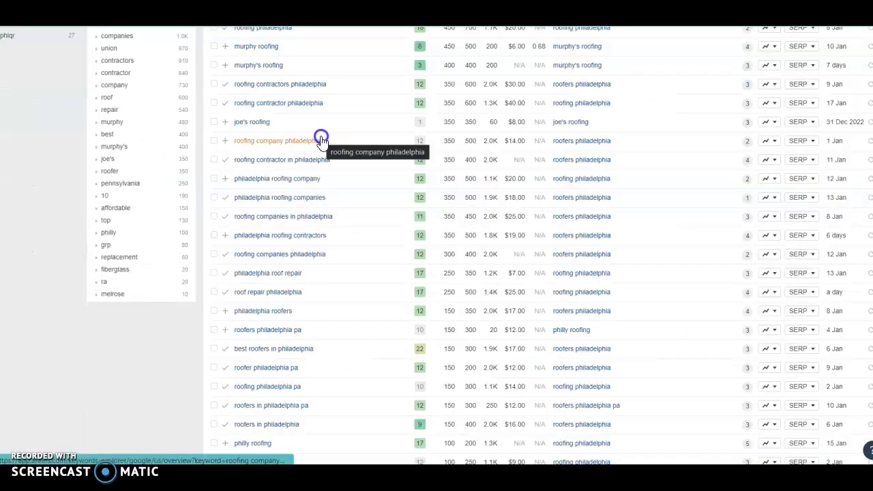
pyautogui.scroll(-1, 321, 140)
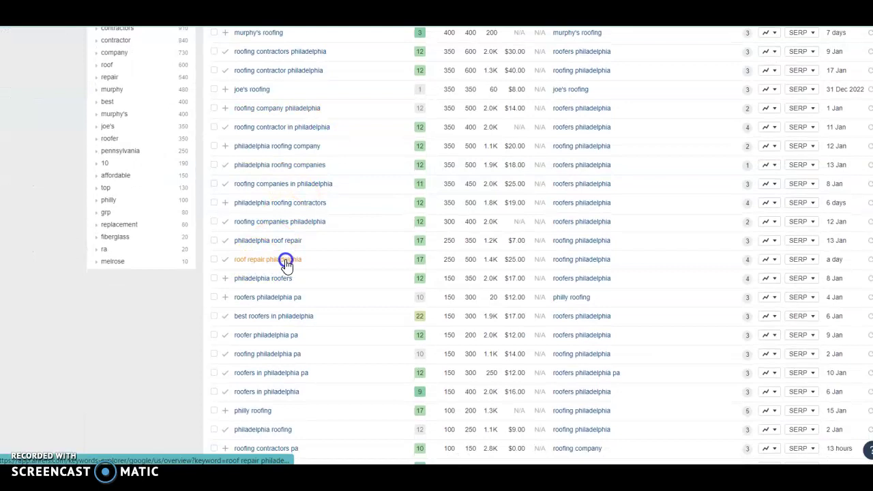
pyautogui.moveTo(418, 265); pyautogui.dragTo(452, 260)
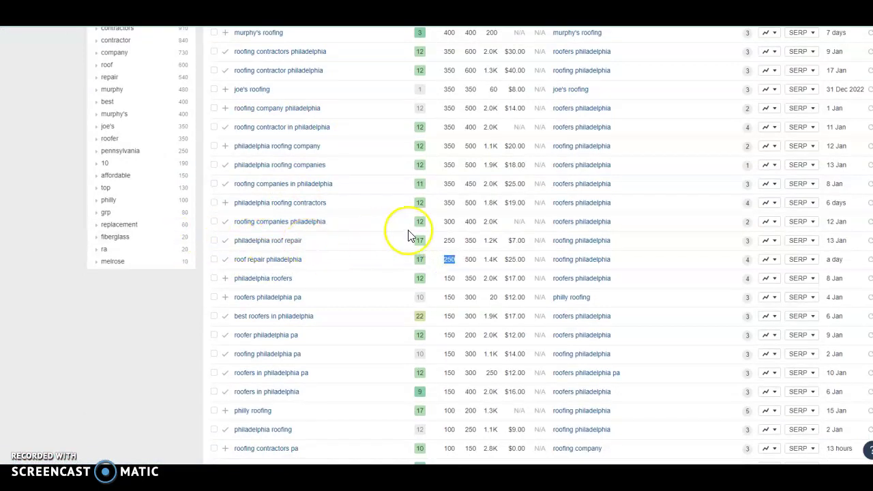
pyautogui.doubleClick(448, 241)
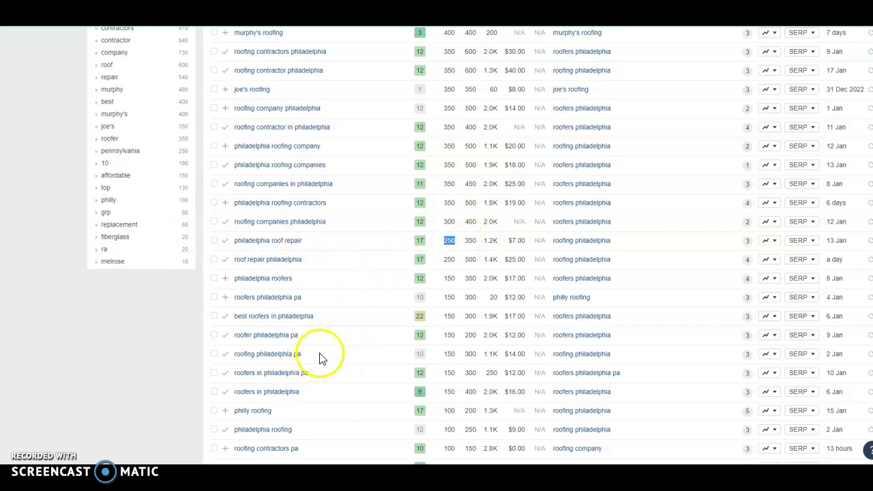
pyautogui.scroll(-1, 321, 358)
pyautogui.scroll(-2, 321, 358)
pyautogui.click(232, 311)
pyautogui.moveTo(233, 310); pyautogui.dragTo(312, 310)
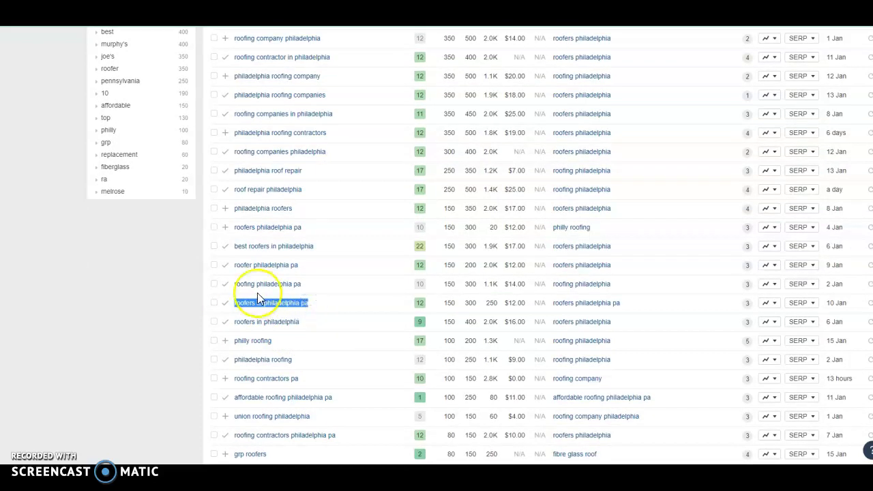
pyautogui.click(242, 327)
pyautogui.moveTo(243, 326); pyautogui.dragTo(303, 325)
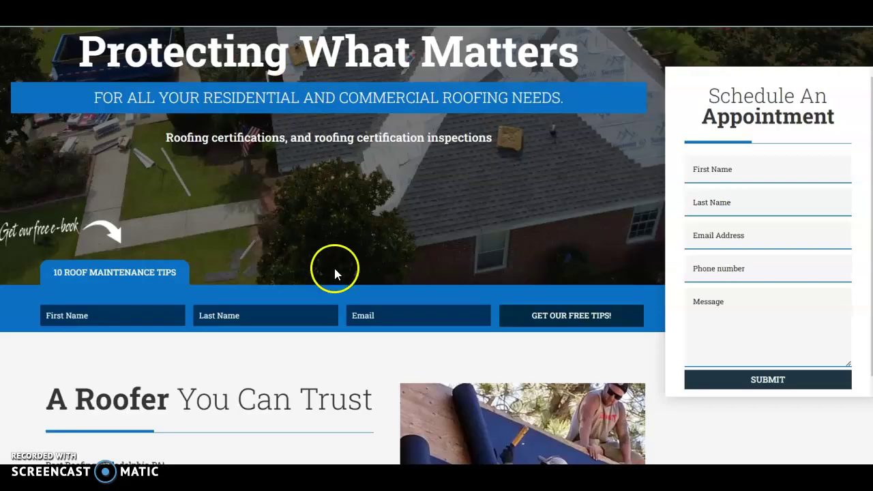
# Return to the Super Roofer homepage and review its sections from the banner through services and reviews to the footer
pyautogui.scroll(3, 335, 269)
pyautogui.scroll(-15, 334, 268)
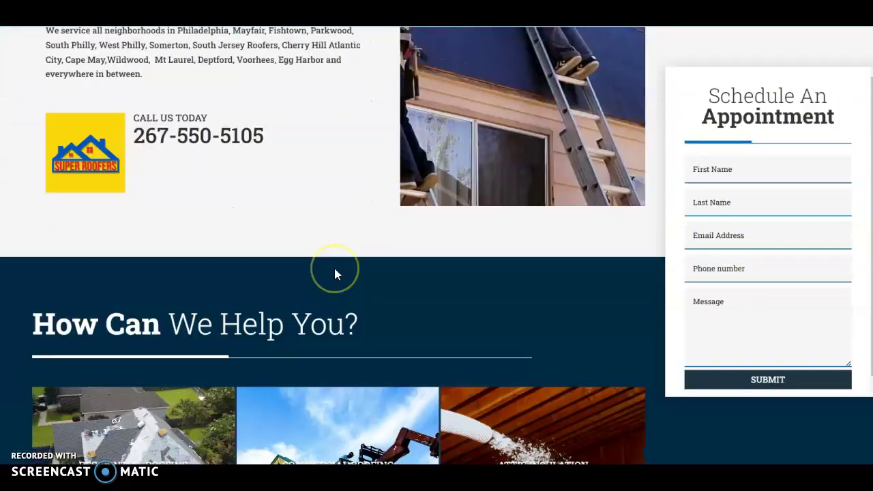
pyautogui.scroll(15, 334, 274)
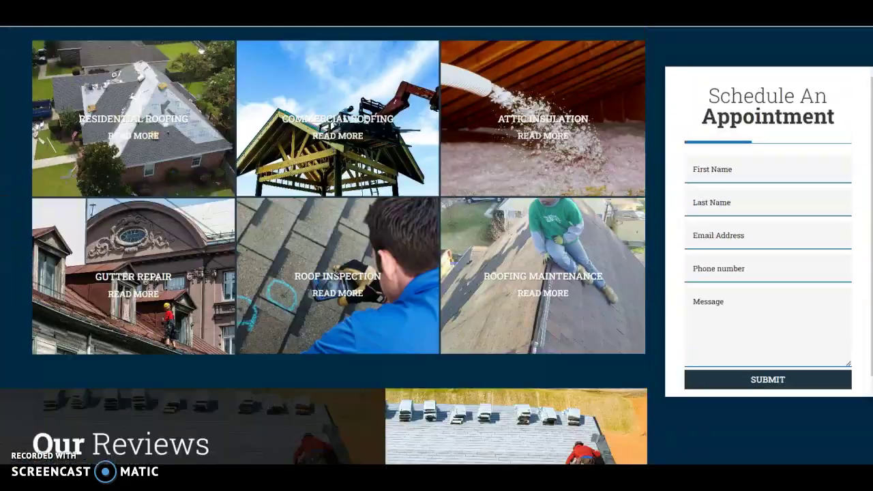
pyautogui.scroll(-20, 334, 274)
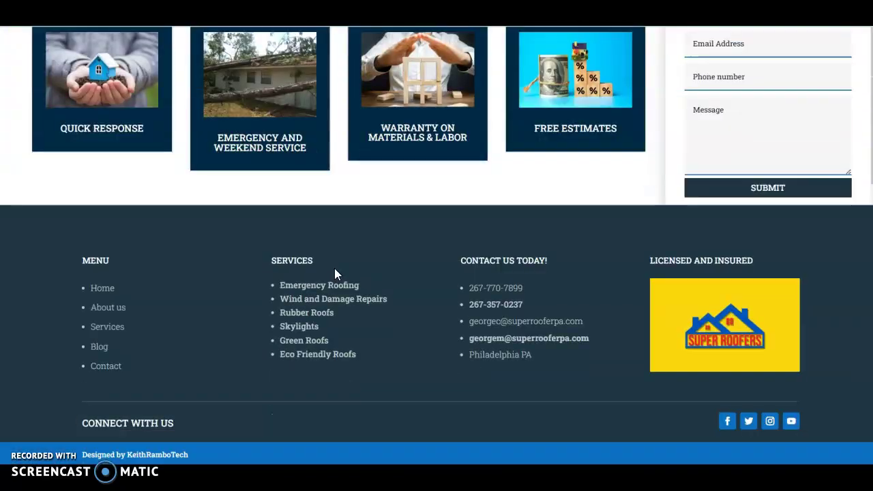
pyautogui.scroll(15, 334, 273)
pyautogui.scroll(2, 334, 274)
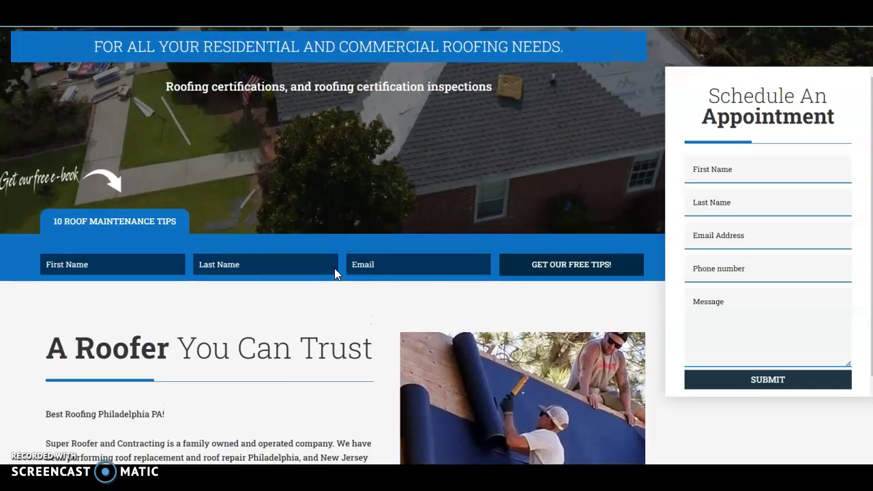
# Examine the homepage's services, reviews, company introduction and Our Promises sections, including the images used in them
pyautogui.scroll(-12, 335, 268)
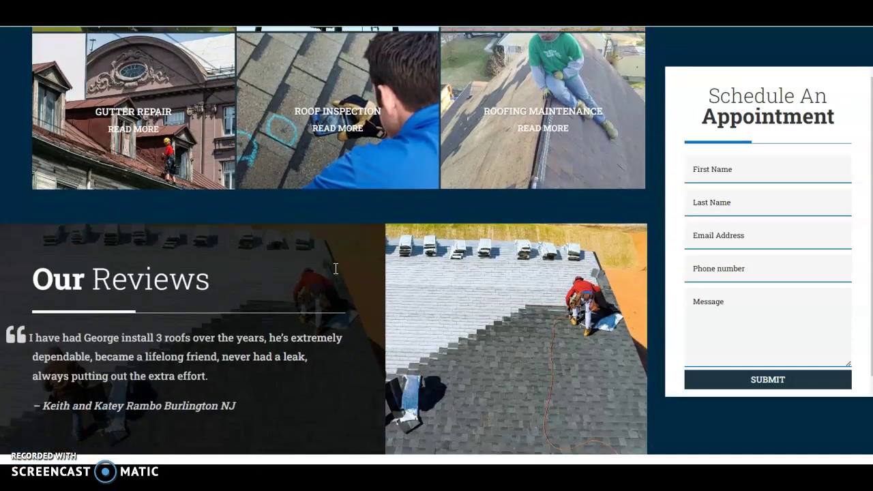
pyautogui.scroll(-6, 336, 271)
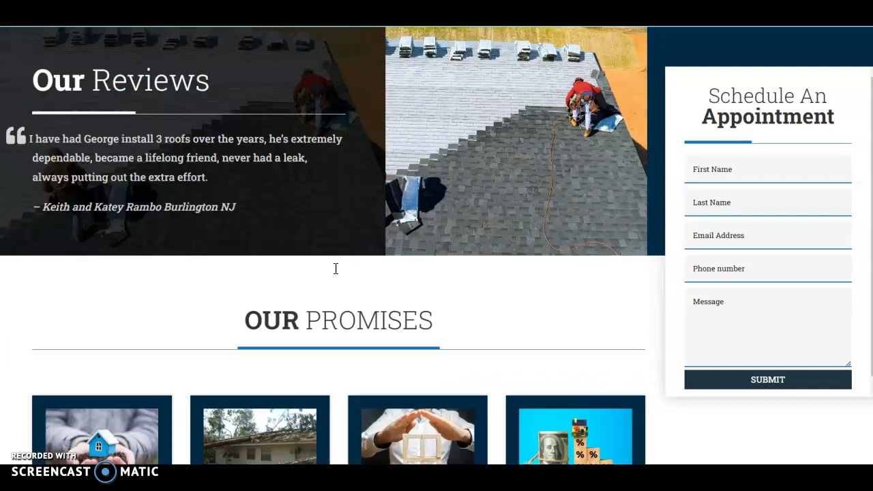
pyautogui.scroll(6, 335, 271)
pyautogui.scroll(3, 334, 273)
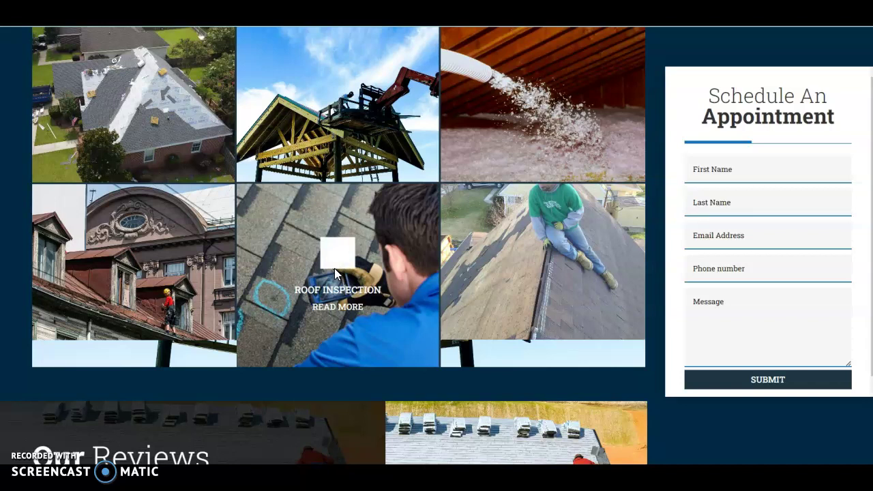
pyautogui.scroll(5, 334, 273)
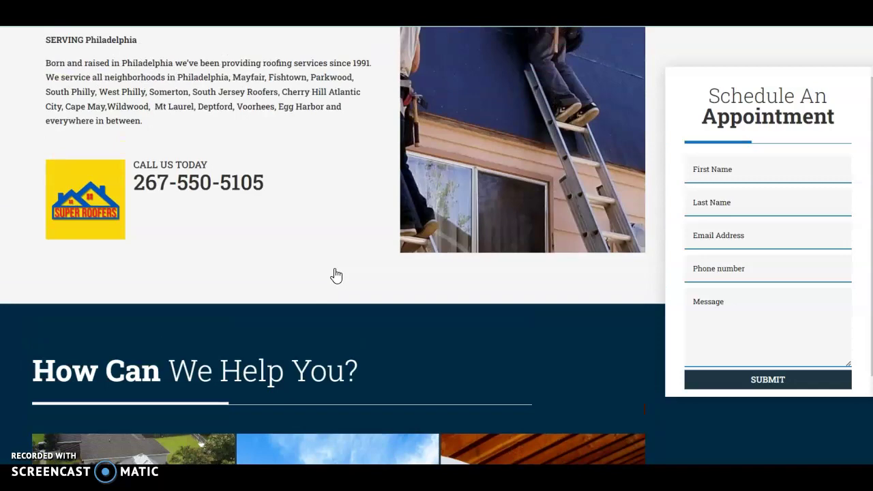
pyautogui.rightClick(427, 122)
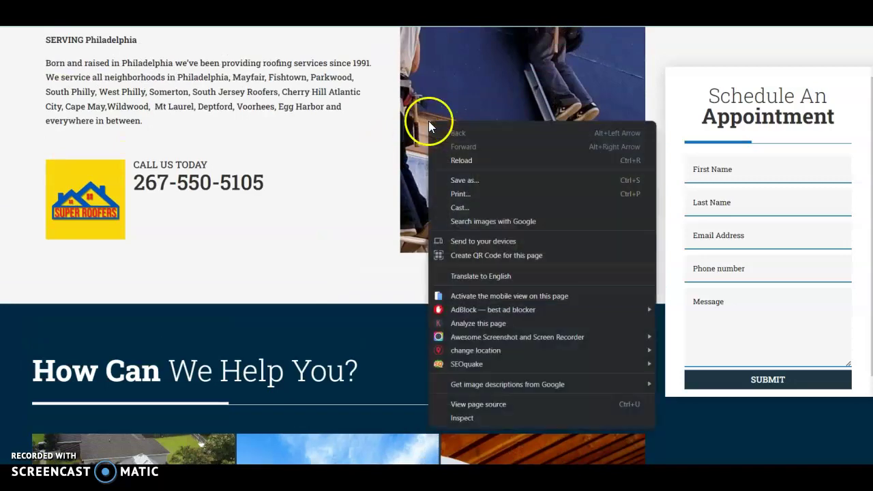
pyautogui.click(361, 166)
pyautogui.scroll(3, 361, 164)
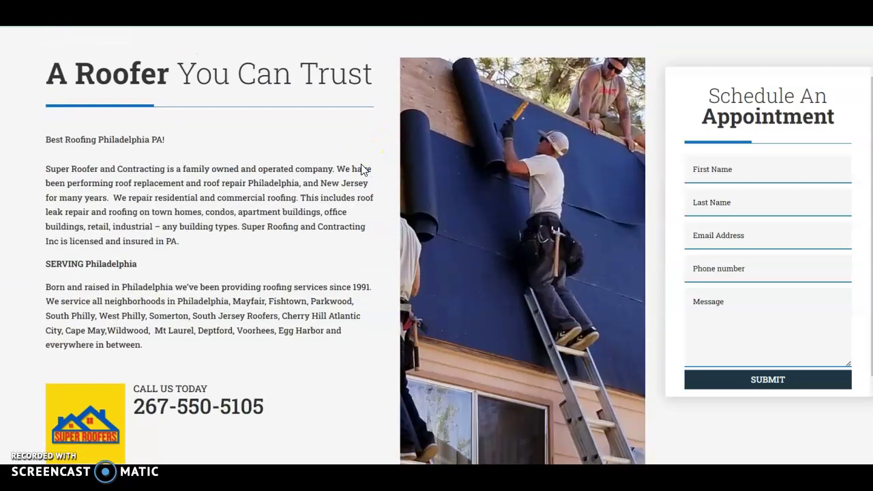
pyautogui.scroll(-12, 362, 170)
pyautogui.scroll(-4, 361, 164)
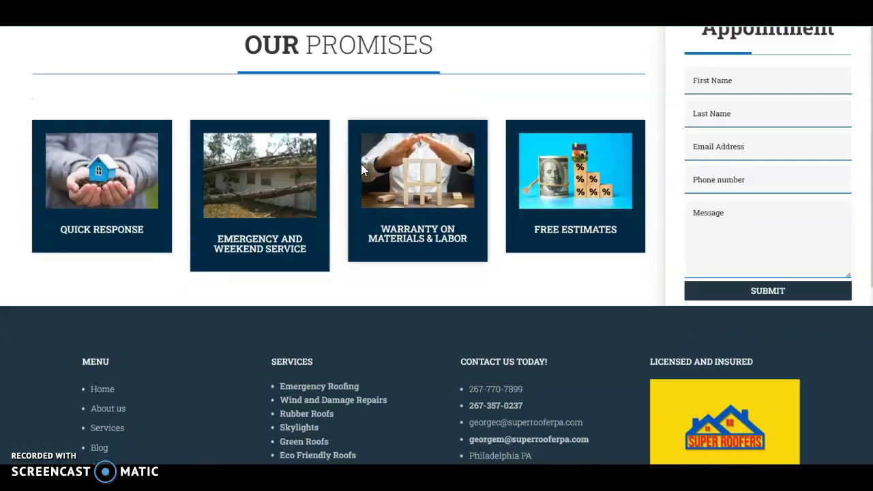
# Check the file name of the Warranty on Materials & Labor image through its save dialog
pyautogui.rightClick(402, 161)
pyautogui.click(430, 181)
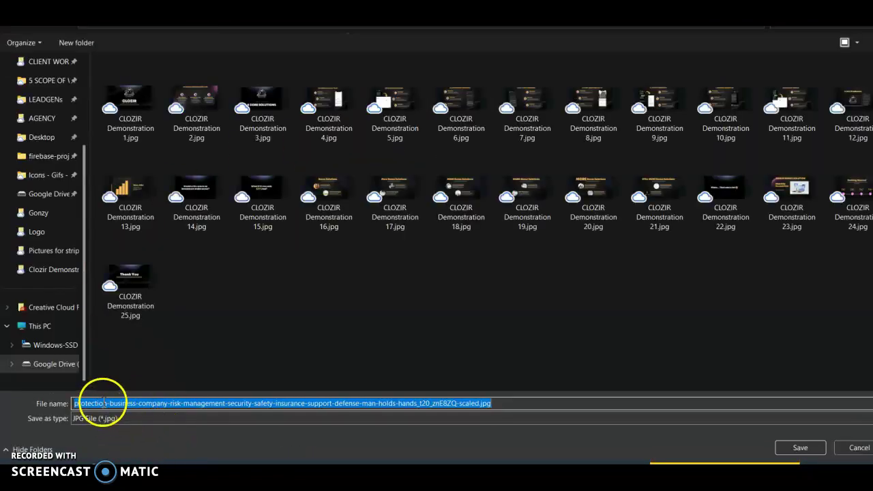
pyautogui.click(102, 404)
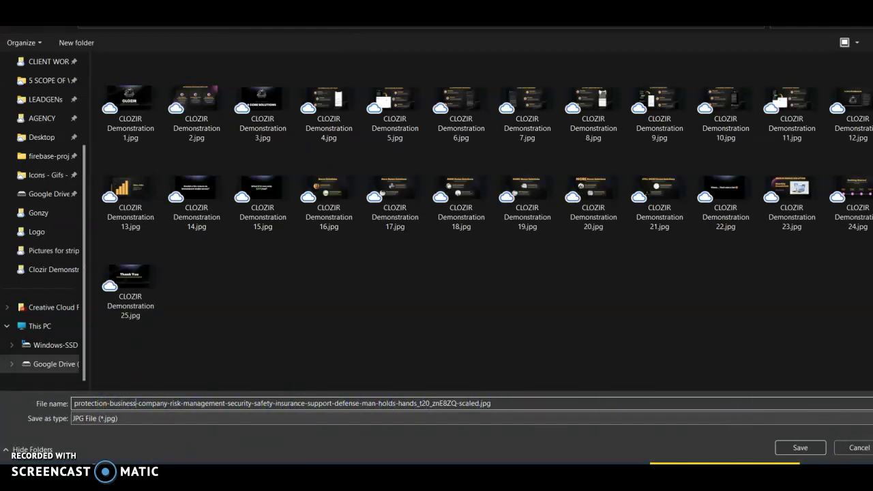
pyautogui.press('Return')
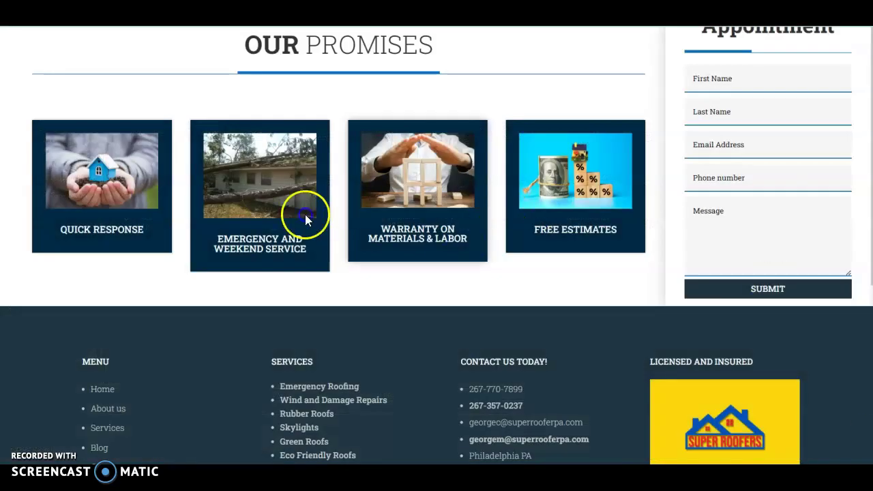
# Check the file name of the Emergency and Weekend Service image through its save dialog, without saving it
pyautogui.rightClick(267, 196)
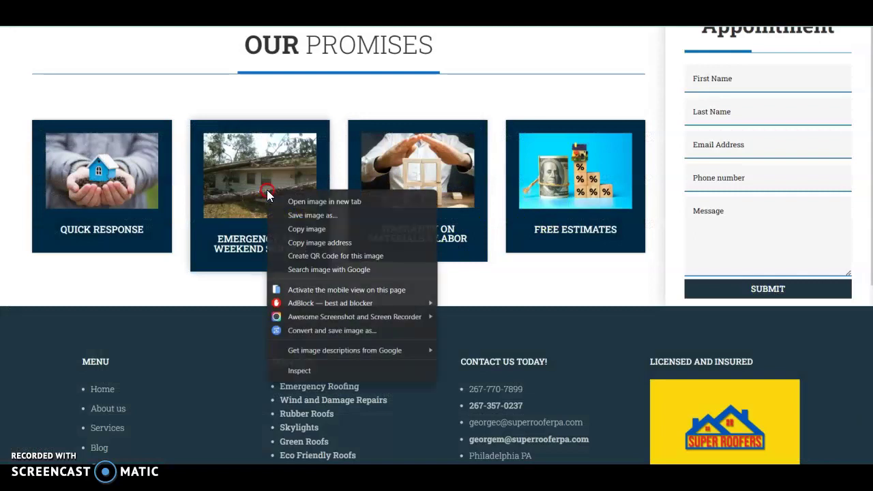
pyautogui.click(314, 217)
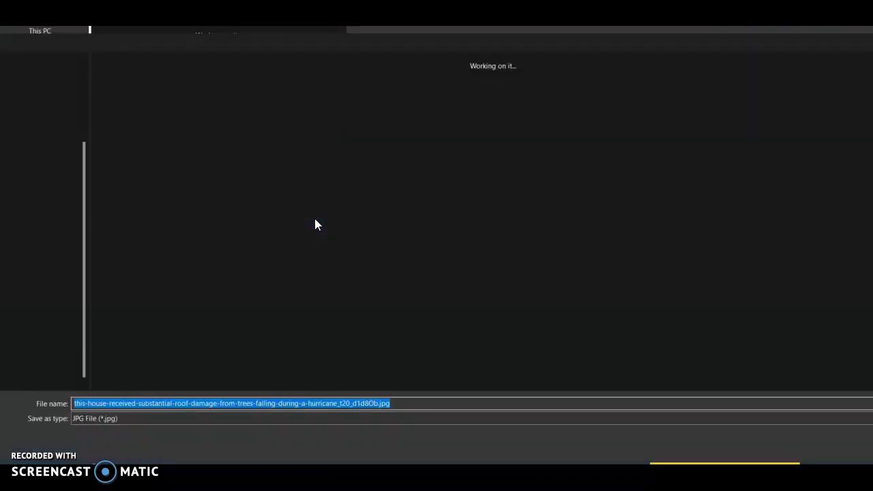
pyautogui.click(214, 404)
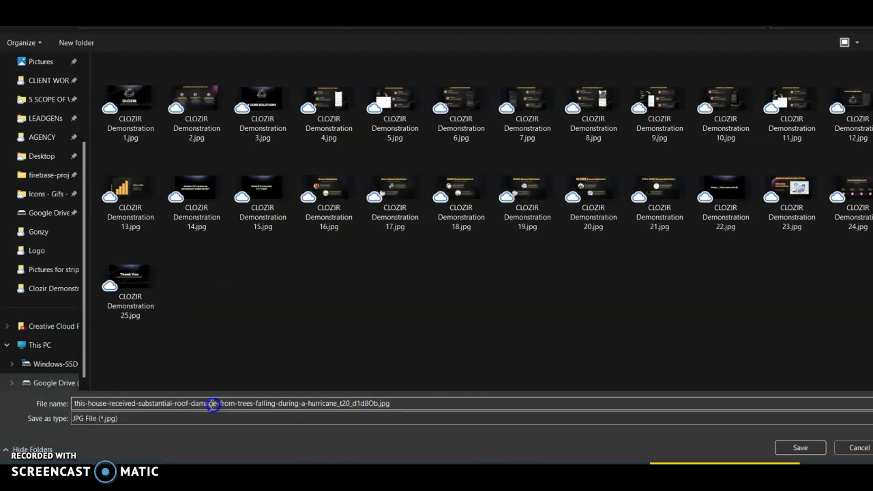
pyautogui.click(859, 447)
pyautogui.click(460, 227)
# Look over the footer, the service pages listed under Roofing Services in the site navigation, and the homepage banner text
pyautogui.scroll(-2, 460, 228)
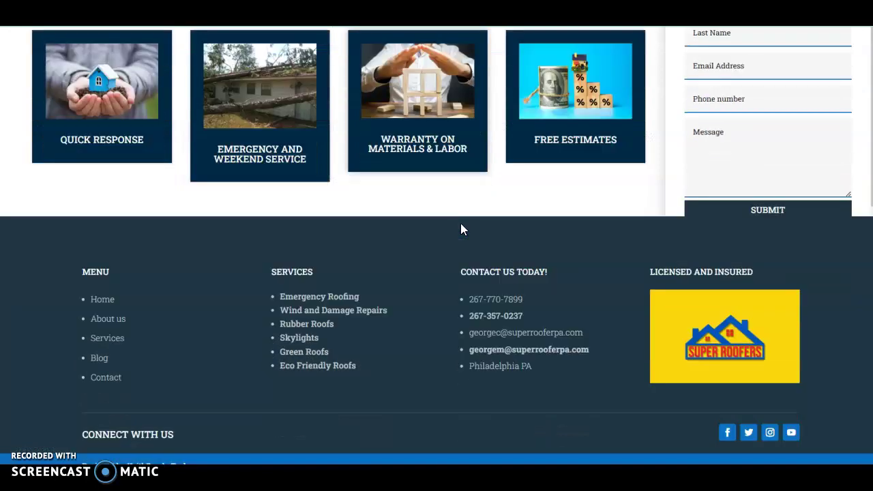
pyautogui.scroll(15, 461, 225)
pyautogui.scroll(5, 461, 229)
pyautogui.moveTo(582, 75)
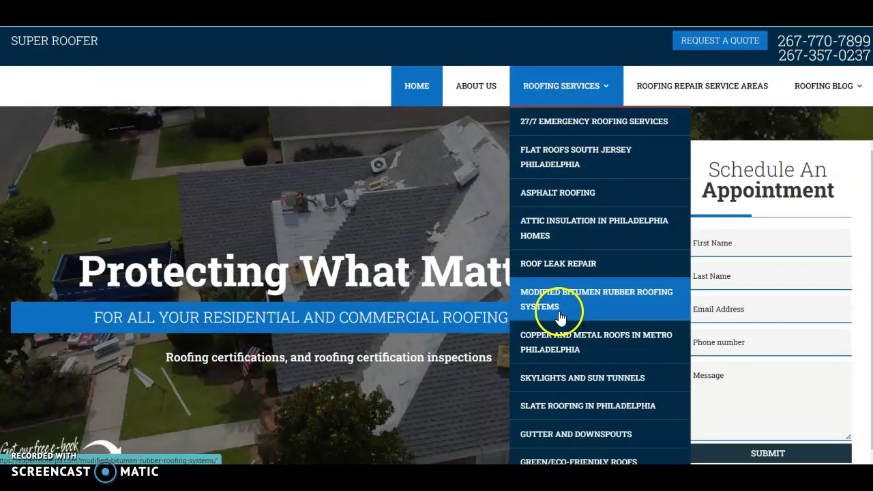
pyautogui.scroll(-2, 560, 317)
pyautogui.scroll(2, 562, 196)
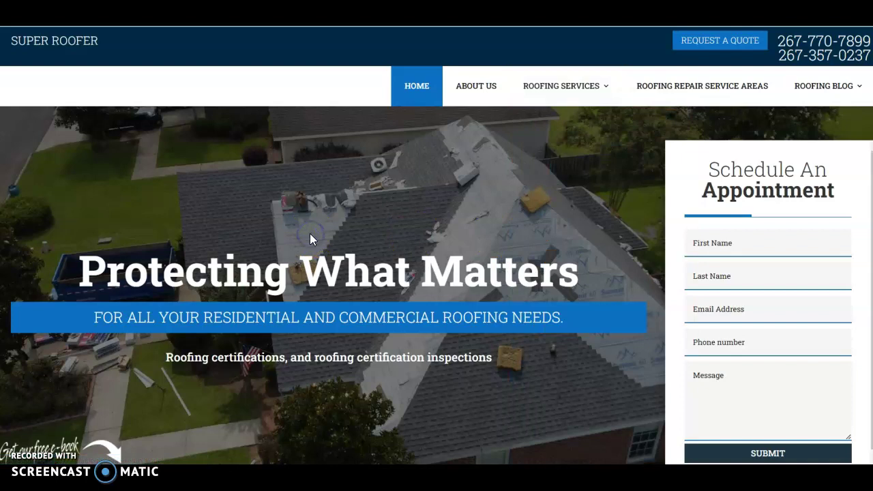
pyautogui.scroll(-3, 310, 235)
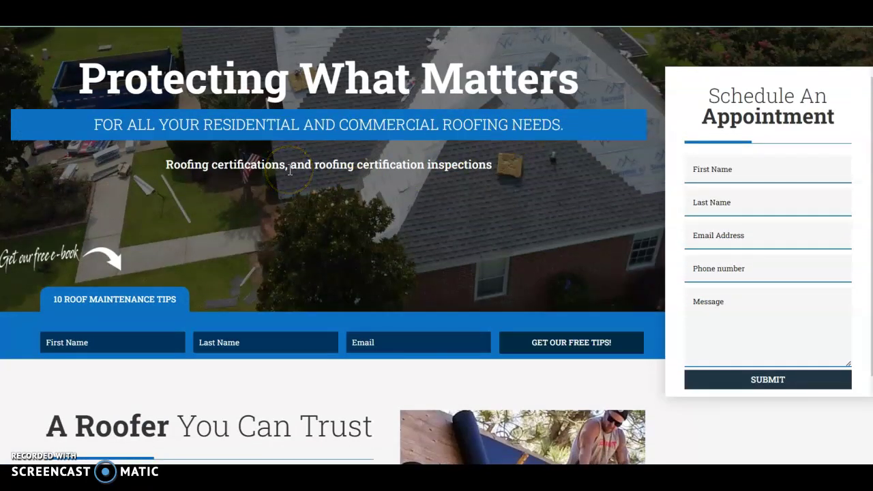
# Switch to the Google results for "roofing contractor in philadelphia" and examine the local business listings and their map
pyautogui.click(567, 17)
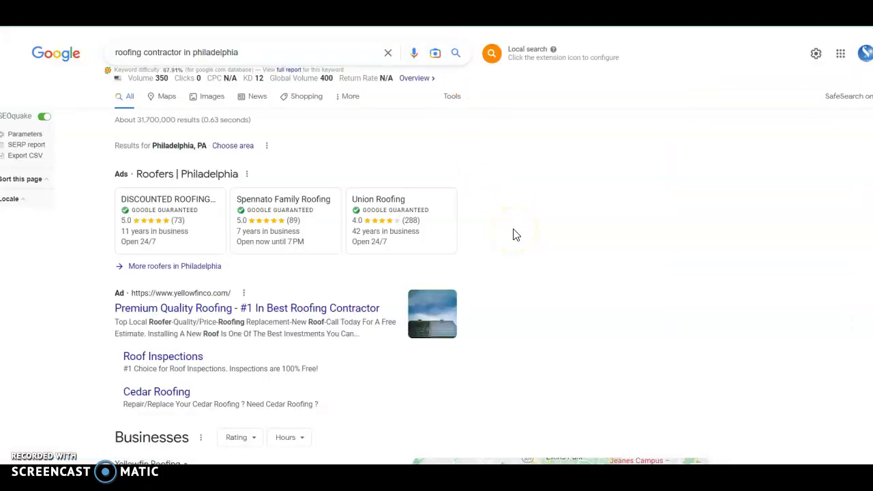
pyautogui.scroll(-4, 516, 235)
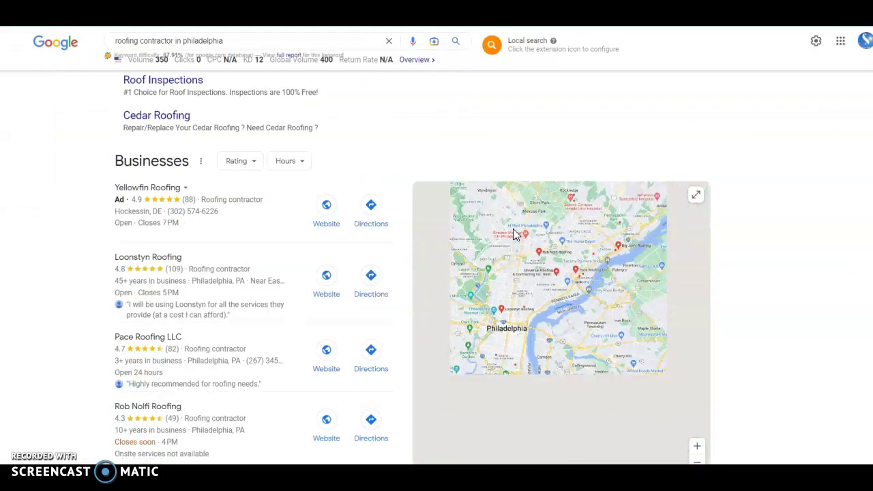
pyautogui.scroll(-1, 513, 228)
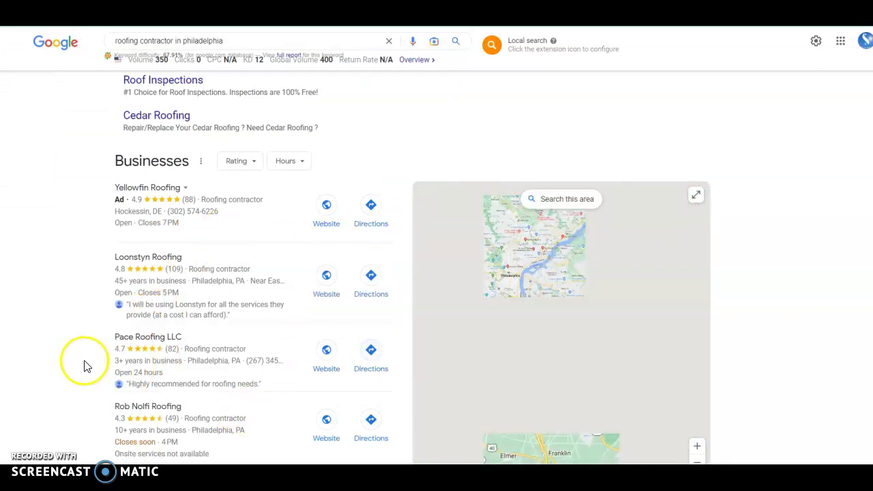
pyautogui.scroll(-1, 84, 360)
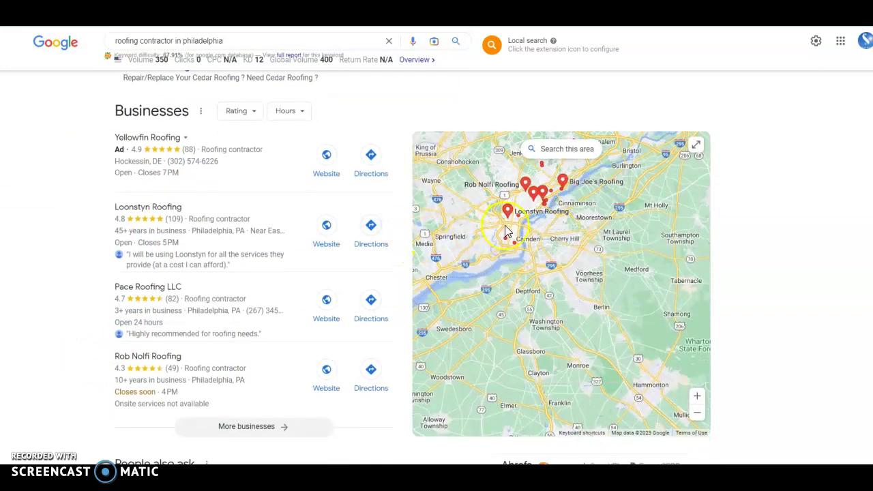
pyautogui.scroll(5, 505, 232)
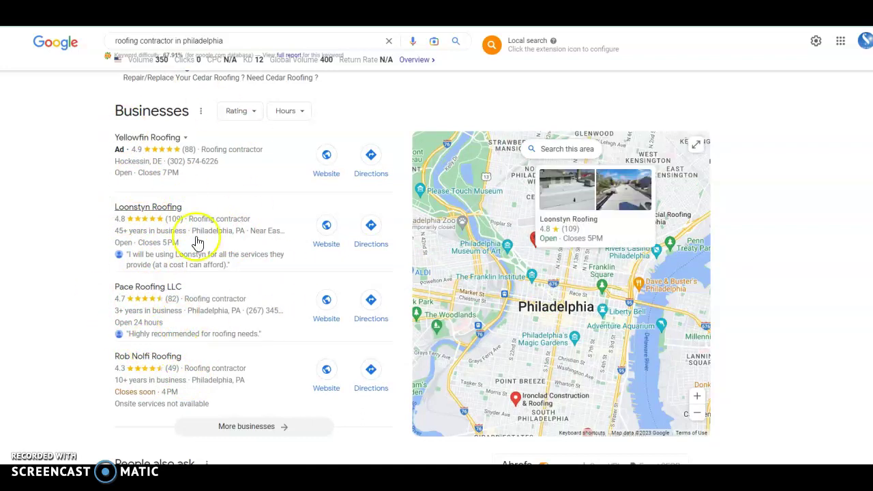
# Open the full list of local businesses, review the competitors' ratings and map locations, and return to the search results
pyautogui.click(246, 426)
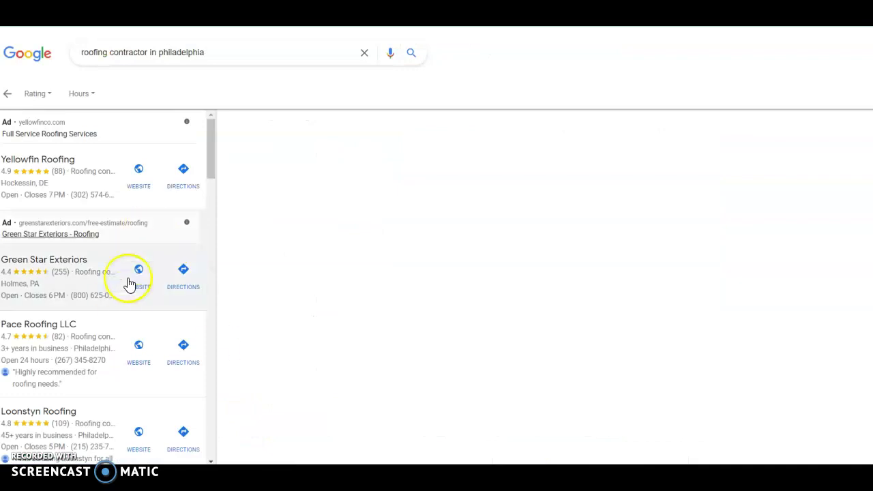
pyautogui.scroll(-3, 119, 308)
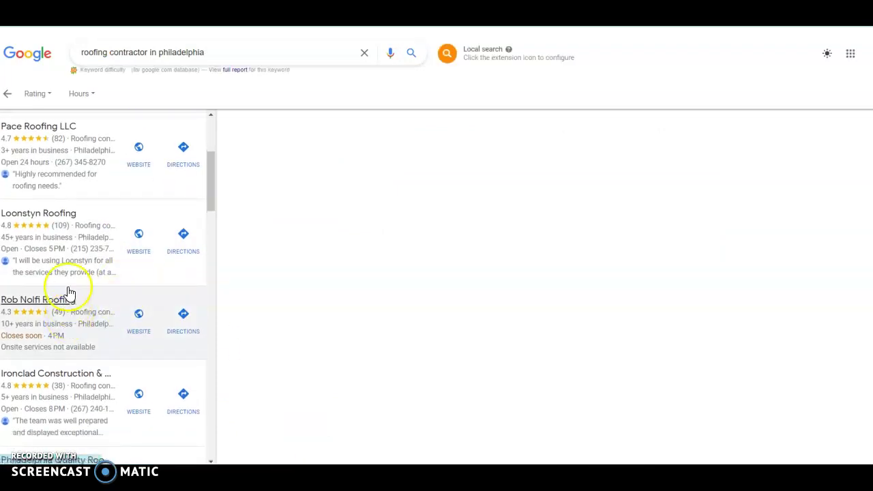
pyautogui.scroll(-1, 86, 431)
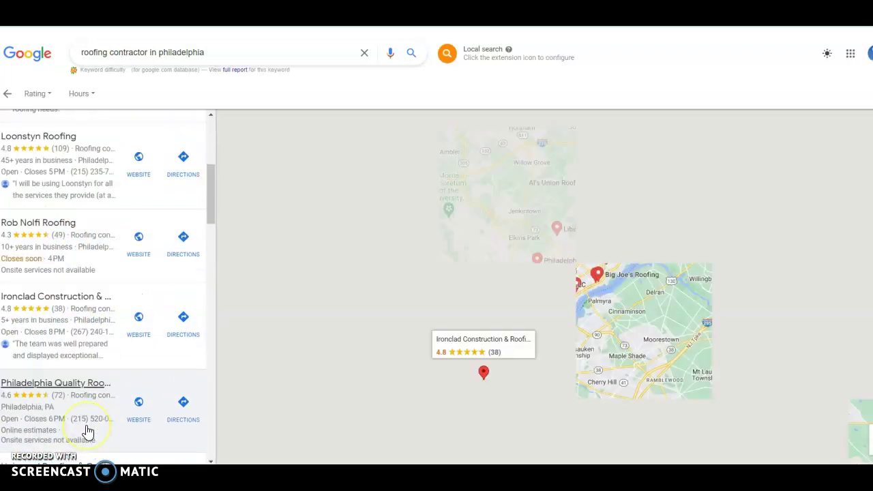
pyautogui.scroll(-3, 87, 431)
pyautogui.scroll(1, 64, 159)
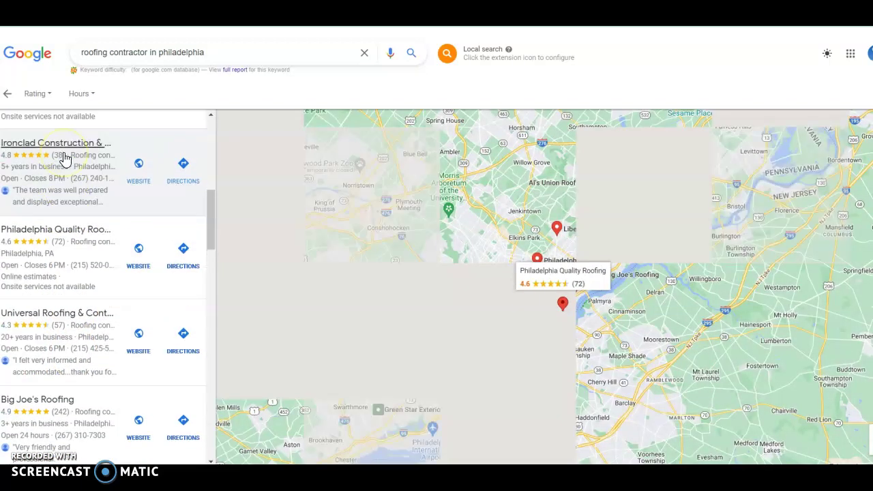
pyautogui.scroll(1, 63, 159)
pyautogui.click(64, 288)
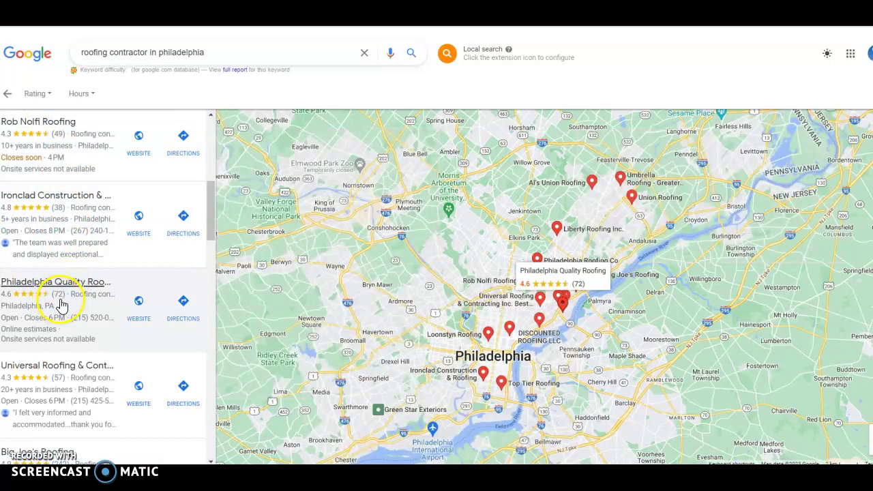
pyautogui.click(7, 93)
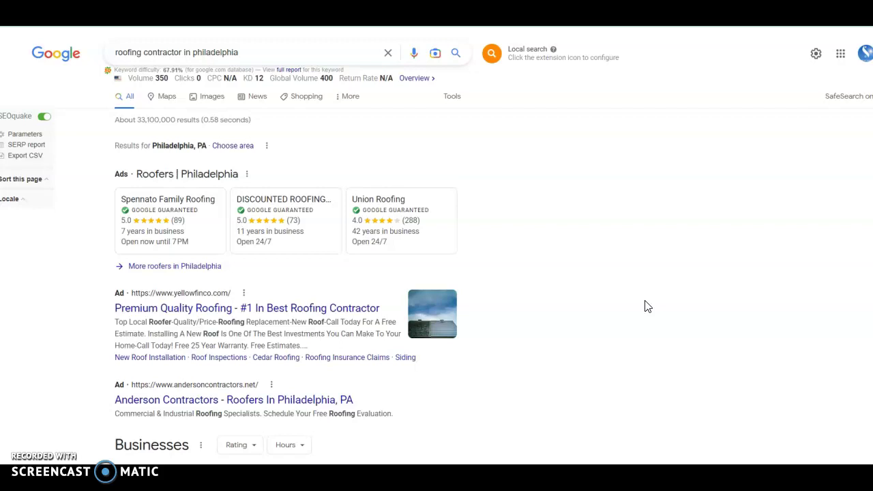
# Review the ads and the local map listings again on the main results page
pyautogui.scroll(-4, 648, 307)
pyautogui.scroll(-2, 648, 307)
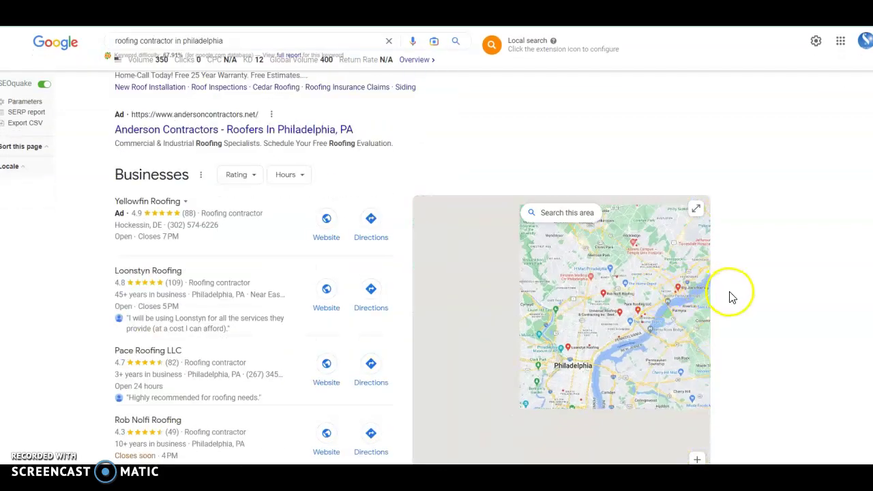
pyautogui.scroll(1, 731, 296)
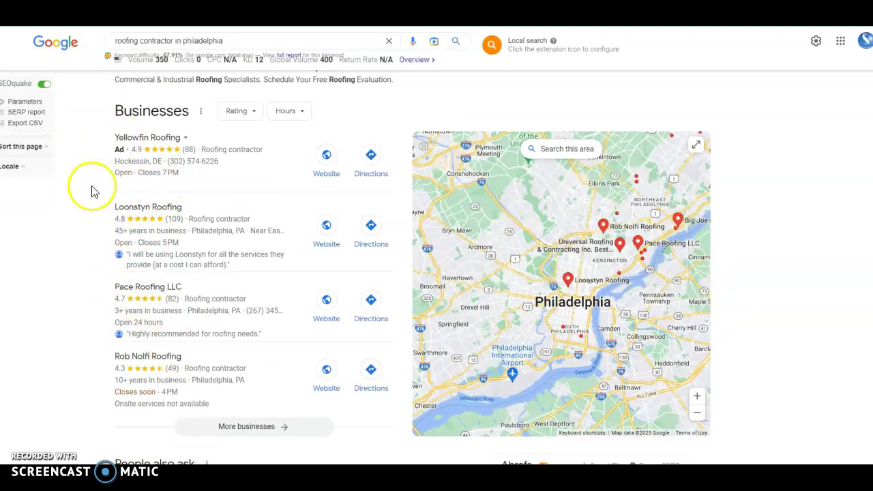
# Switch to the Giant List Of Citations spreadsheet and look over the citation sites on the Building & Construction sheet
pyautogui.click(45, 259)
pyautogui.scroll(-1, 49, 261)
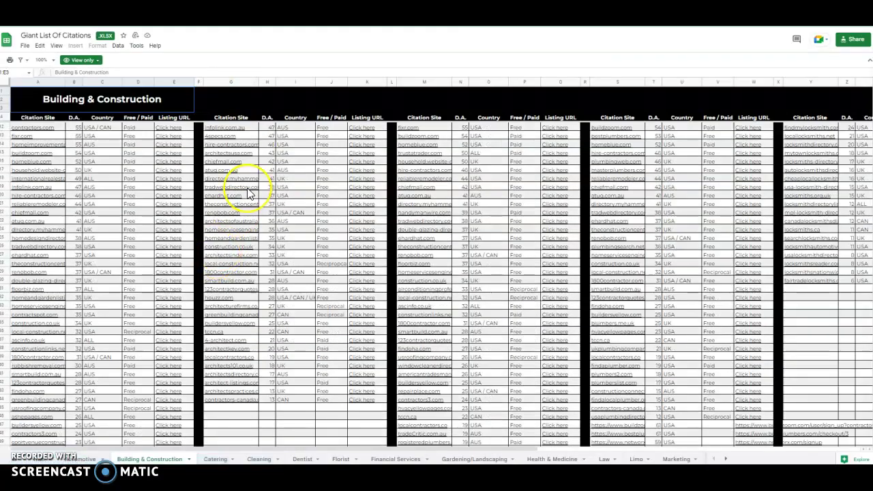
pyautogui.scroll(2, 248, 192)
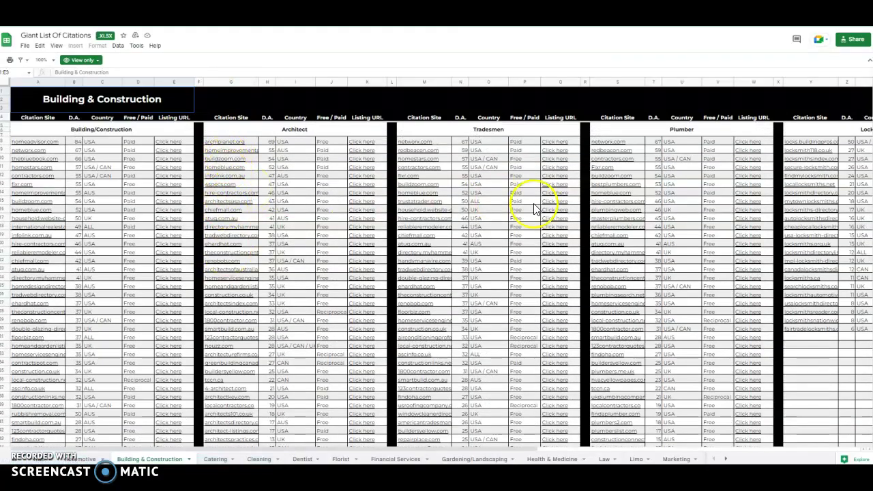
pyautogui.hscroll(3, 536, 205)
pyautogui.hscroll(-3, 536, 209)
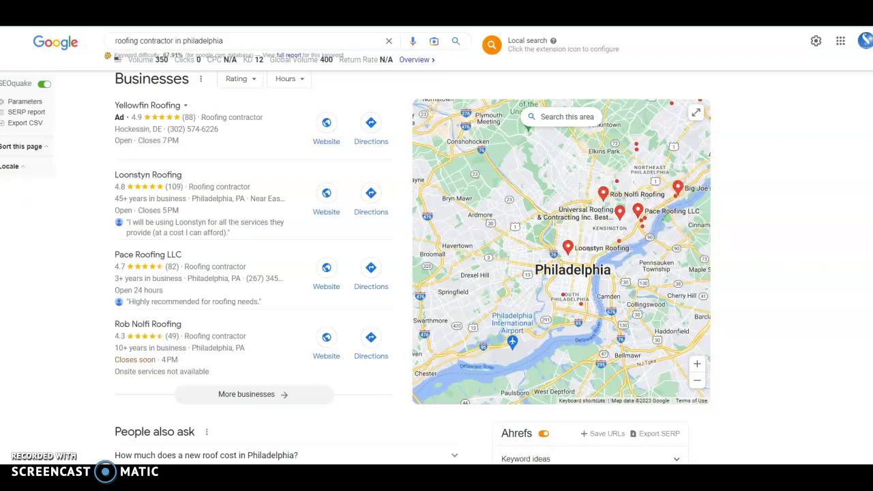
# Return to the Google results and examine the organic listings below the local businesses, such as Angie's List and BBB
pyautogui.scroll(-8, 34, 223)
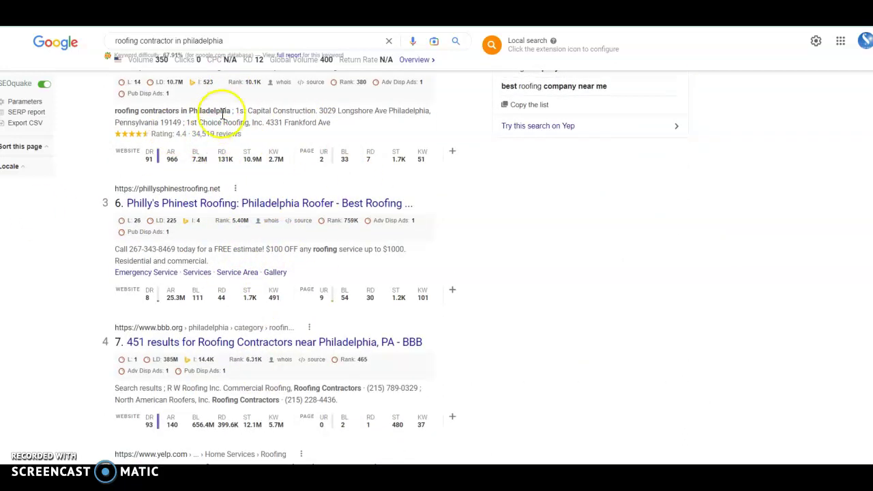
pyautogui.scroll(3, 523, 180)
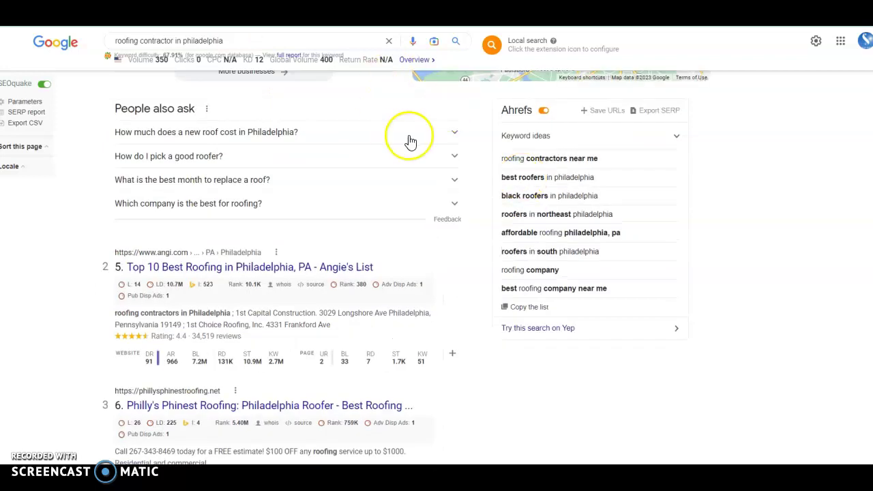
# Copy the link address of the Philly's Phinest Roofing organic result
pyautogui.scroll(-3, 357, 120)
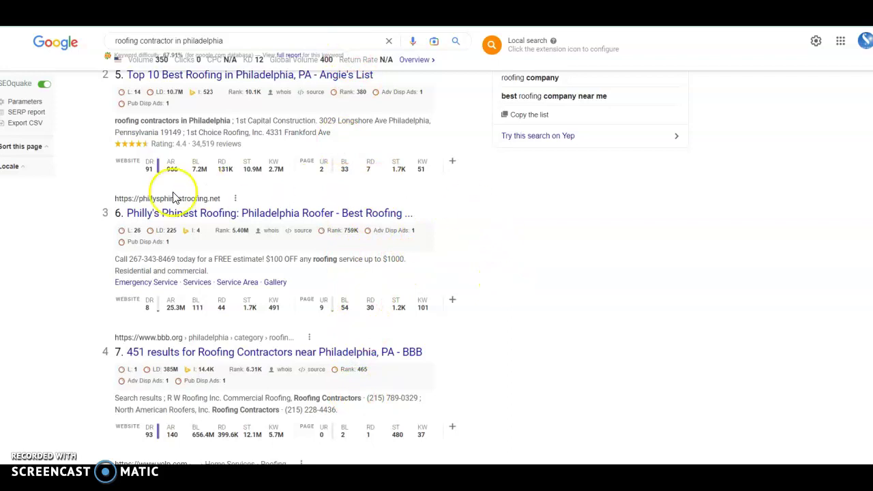
pyautogui.rightClick(244, 217)
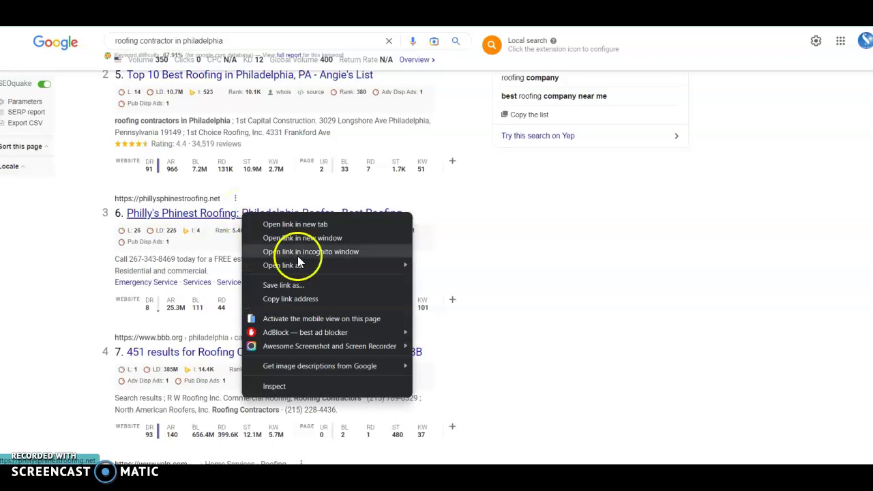
pyautogui.click(317, 301)
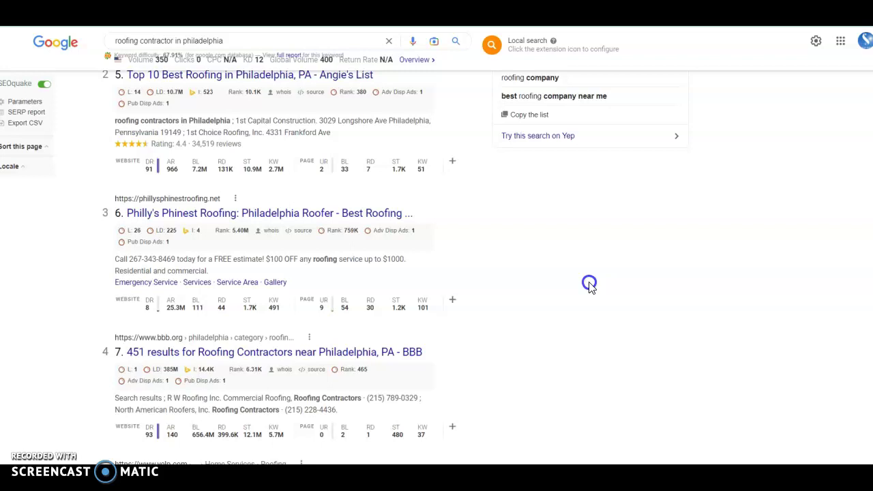
# Review the organic listings, the local businesses and the map on the roofing contractor results page again
pyautogui.scroll(3, 589, 284)
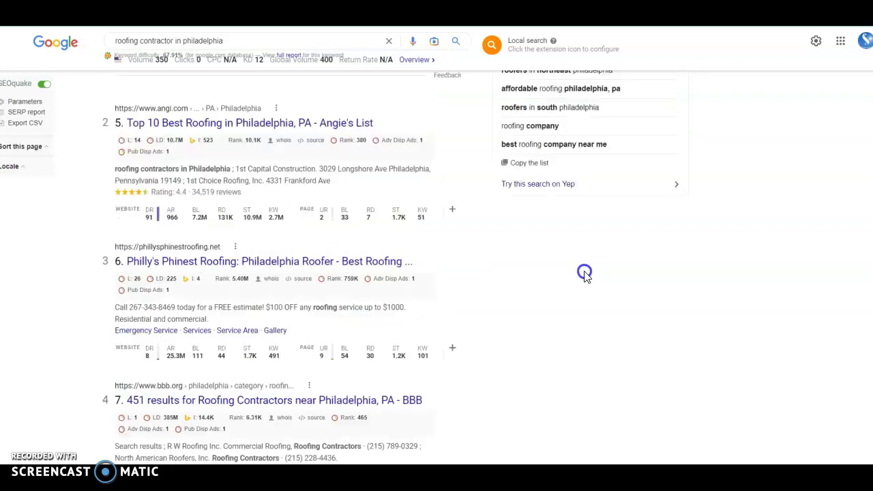
pyautogui.scroll(-1, 763, 116)
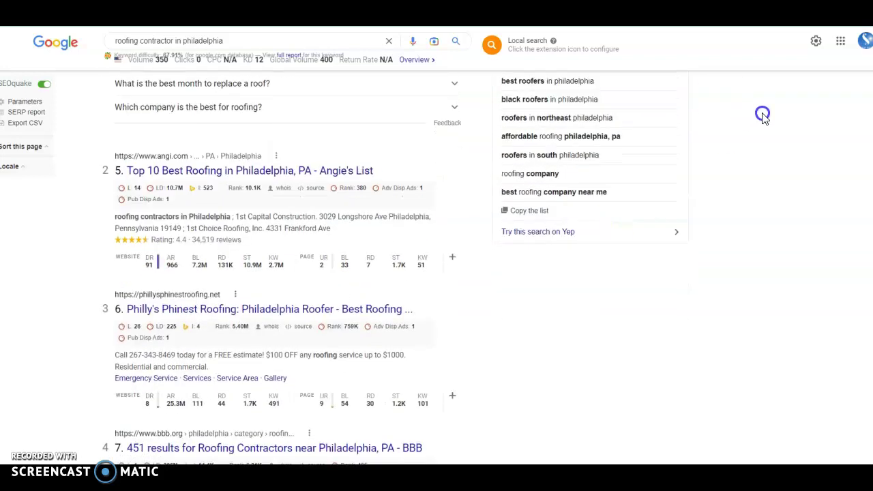
pyautogui.scroll(6, 763, 116)
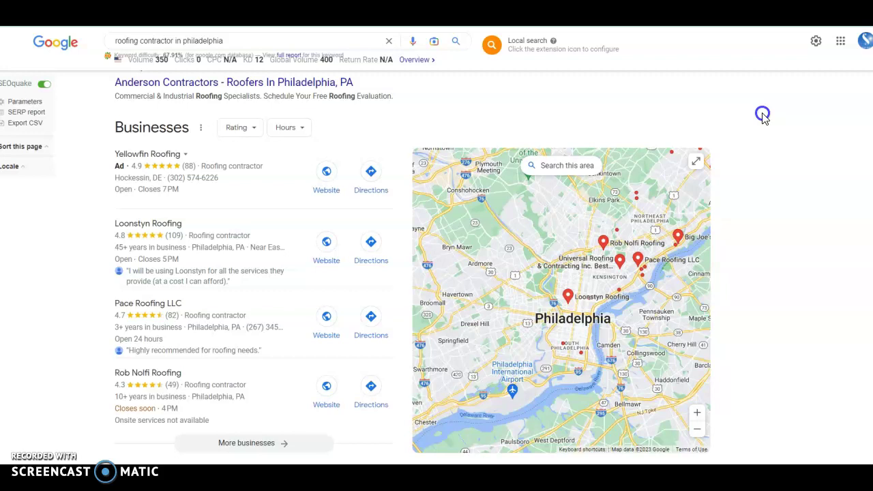
pyautogui.scroll(-1, 763, 116)
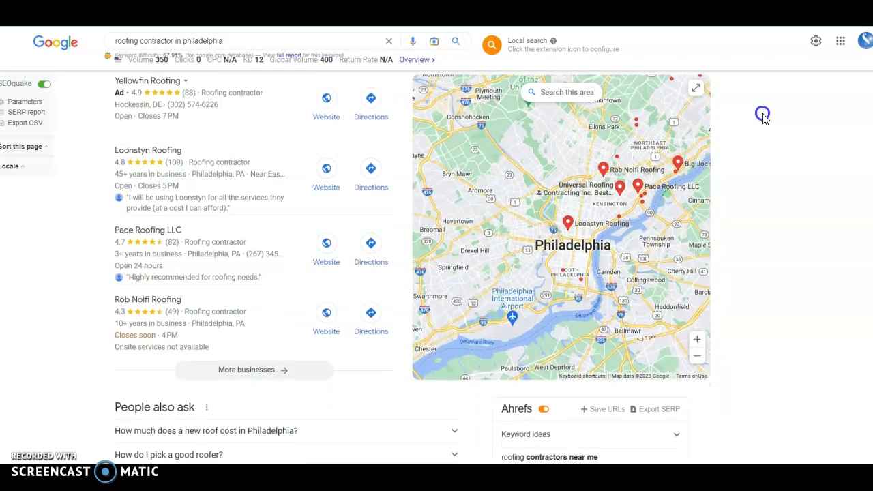
pyautogui.scroll(-4, 762, 116)
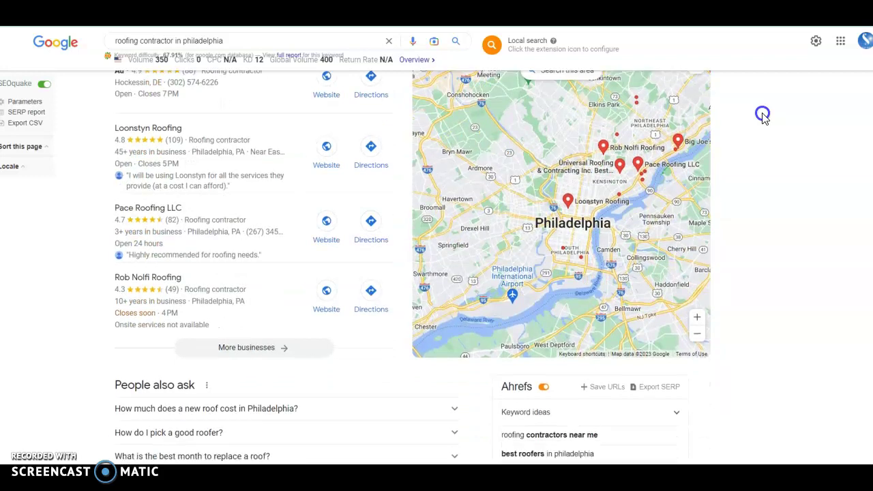
pyautogui.scroll(3, 763, 116)
pyautogui.scroll(-3, 762, 116)
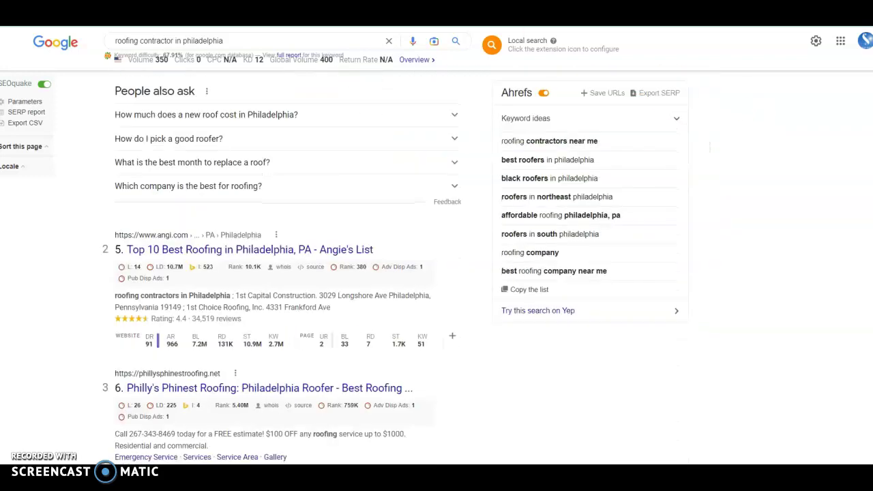
# Switch to Ahrefs Site Explorer and analyze the copied domain phillysphinestroofing.net
pyautogui.hotkey('ctrl', 'Tab')
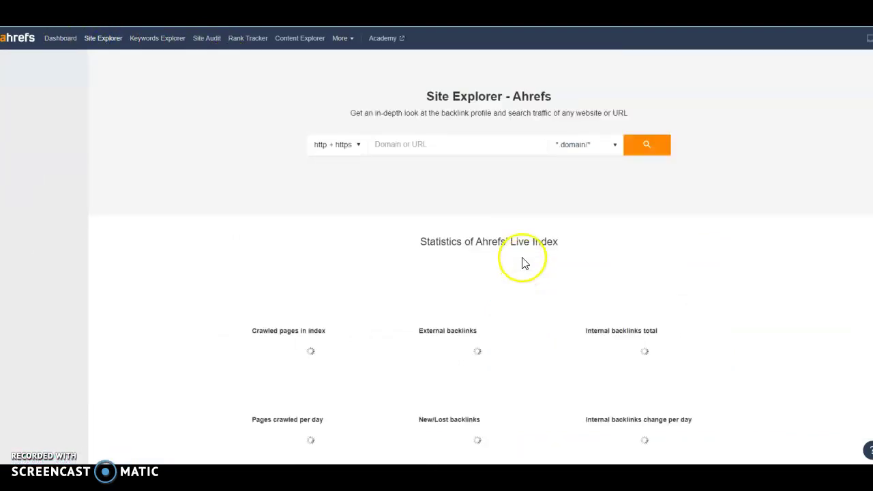
pyautogui.click(477, 144)
pyautogui.hotkey('ctrl', 'v')
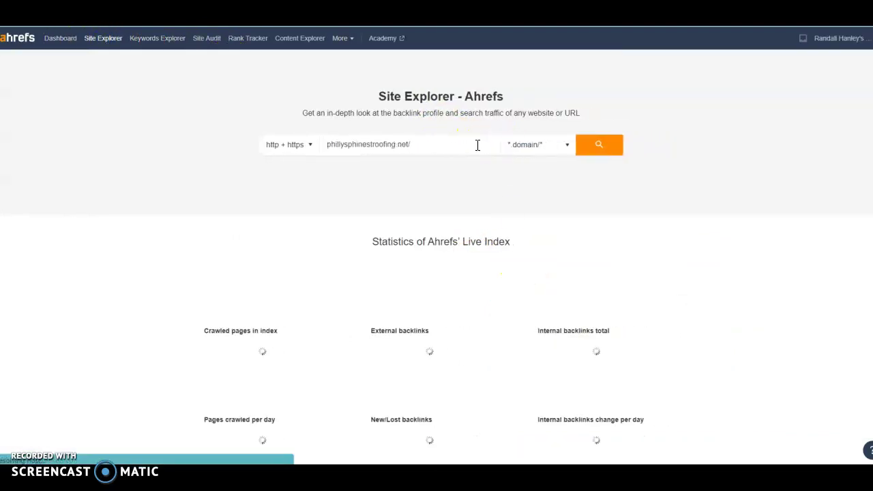
pyautogui.press('Return')
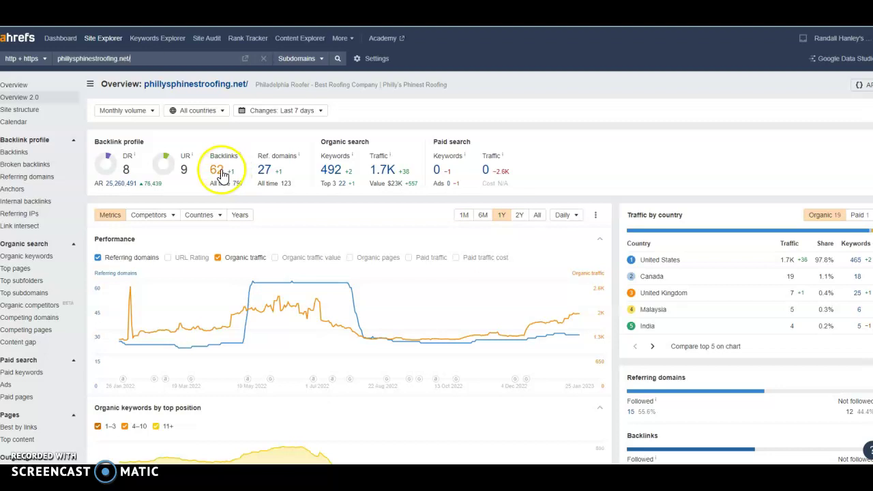
# Open the competitor's referring domains report and look through the list of linking sites
pyautogui.click(267, 174)
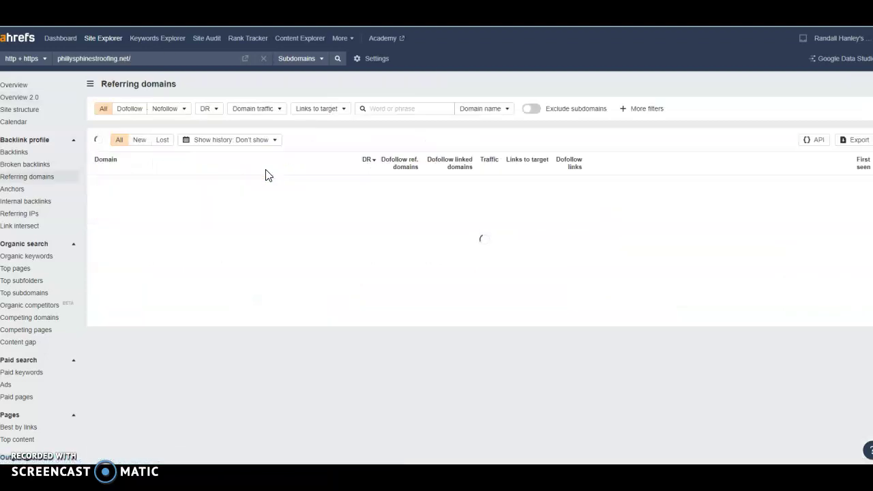
pyautogui.click(242, 210)
pyautogui.scroll(-5, 236, 251)
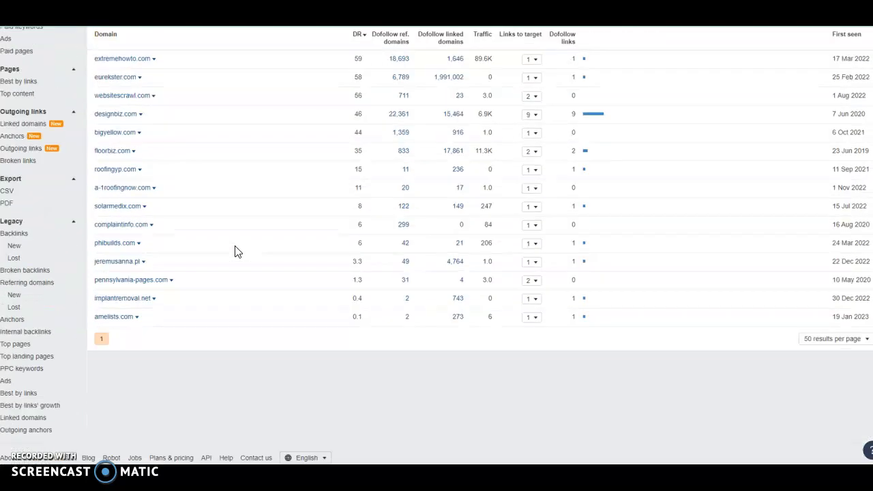
pyautogui.scroll(2, 235, 251)
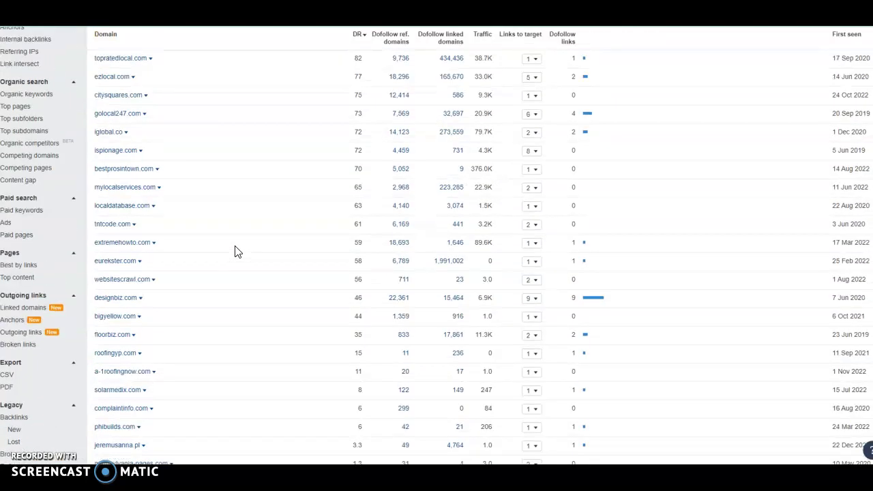
pyautogui.scroll(3, 235, 252)
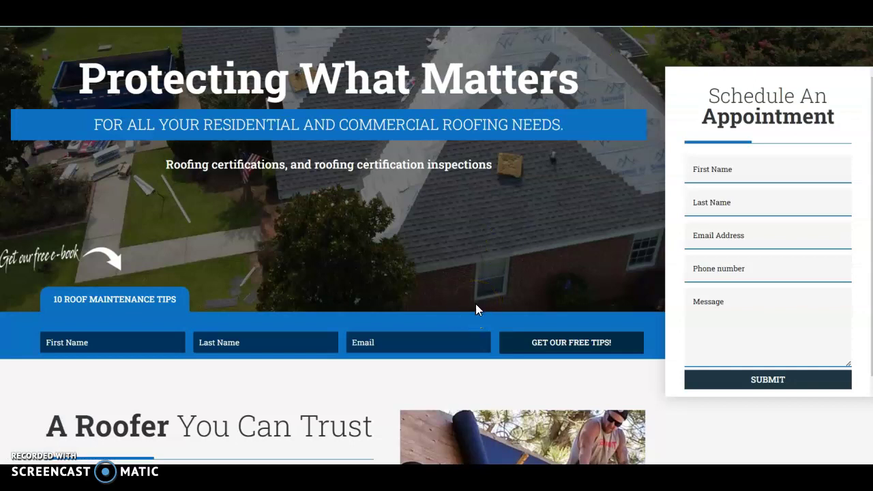
# Return to the Super Roofer home page and look over its header, hero banner and contact forms
pyautogui.scroll(3, 476, 309)
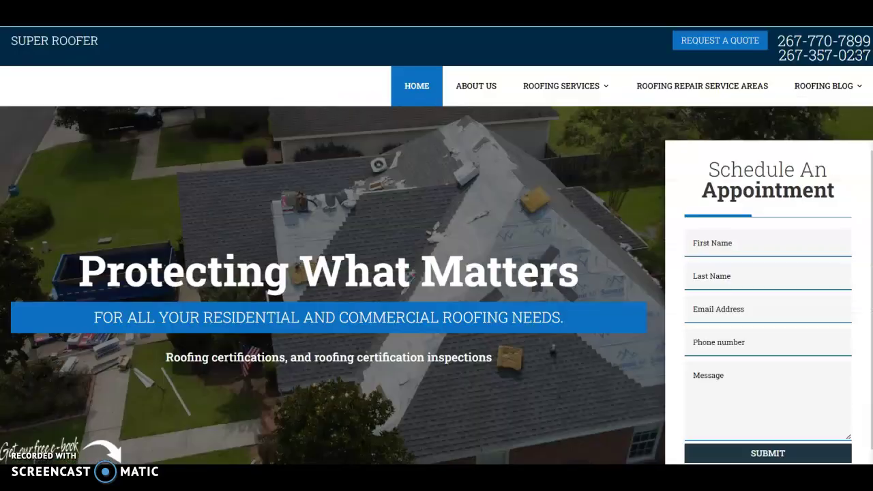
pyautogui.scroll(-3, 459, 195)
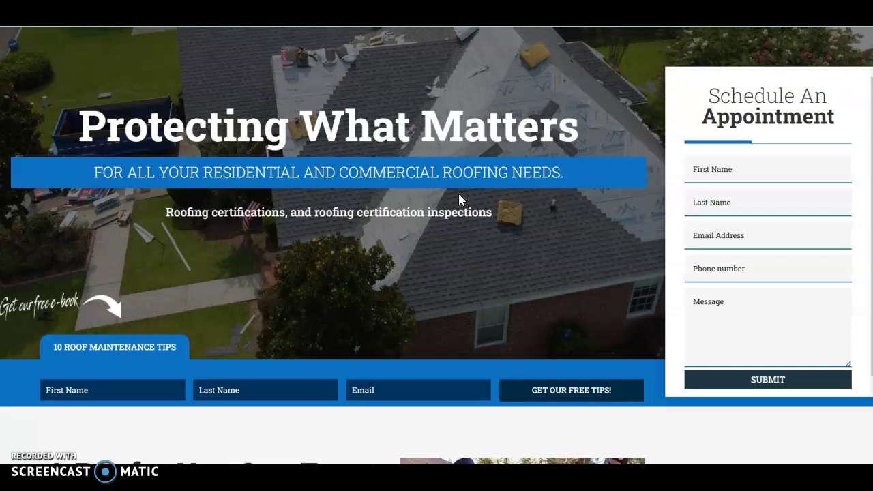
pyautogui.scroll(3, 458, 194)
pyautogui.scroll(-4, 459, 193)
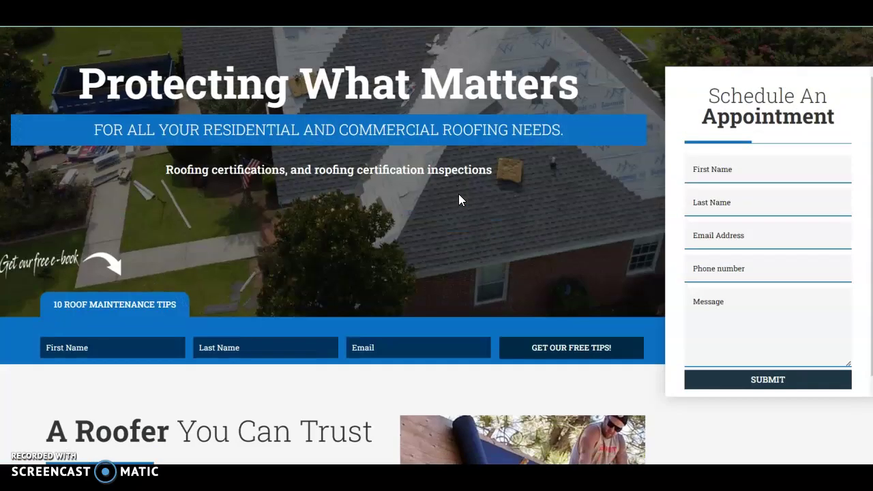
pyautogui.scroll(3, 458, 194)
pyautogui.scroll(-4, 459, 200)
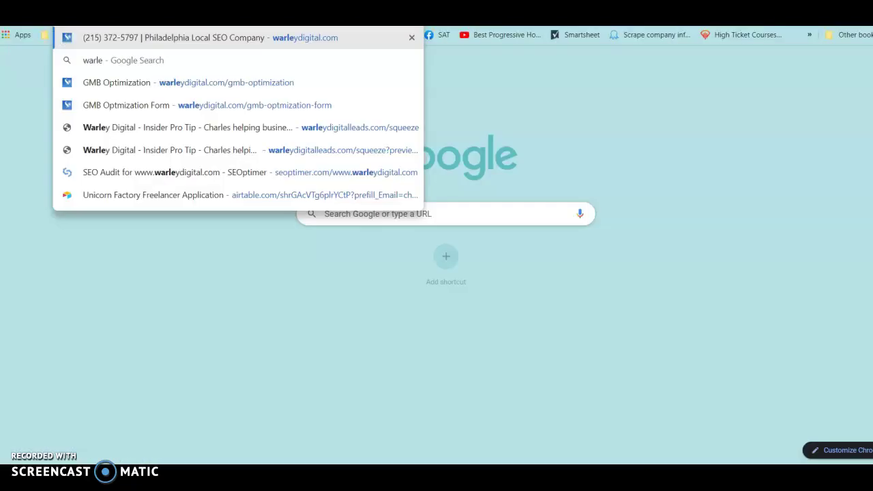
# Open the warleydigital.com website for a look and return to the Super Roofer home page
pyautogui.press('Return')
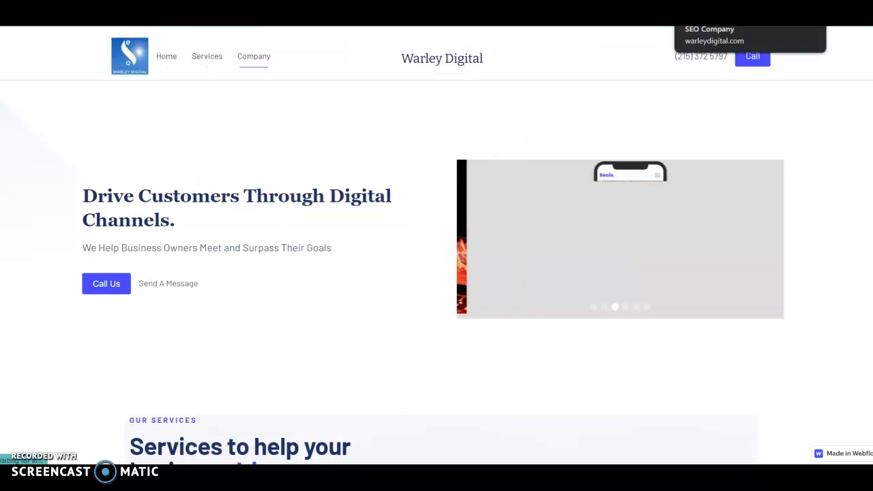
pyautogui.click(691, 14)
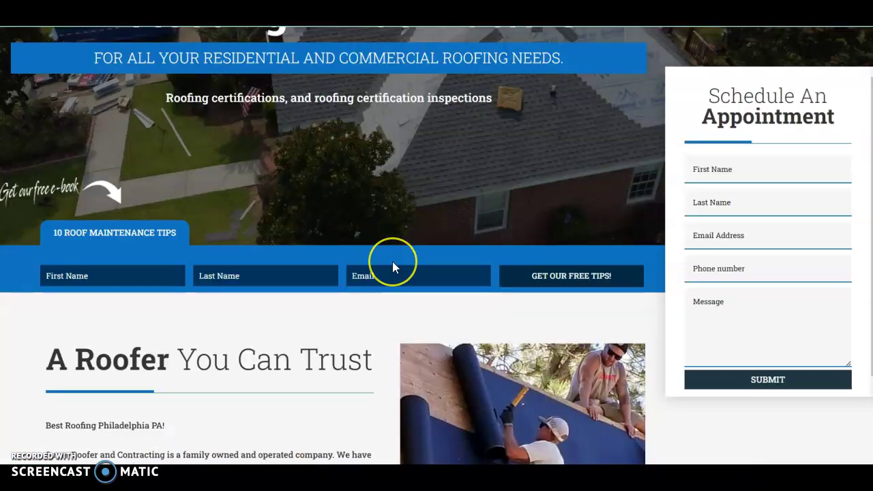